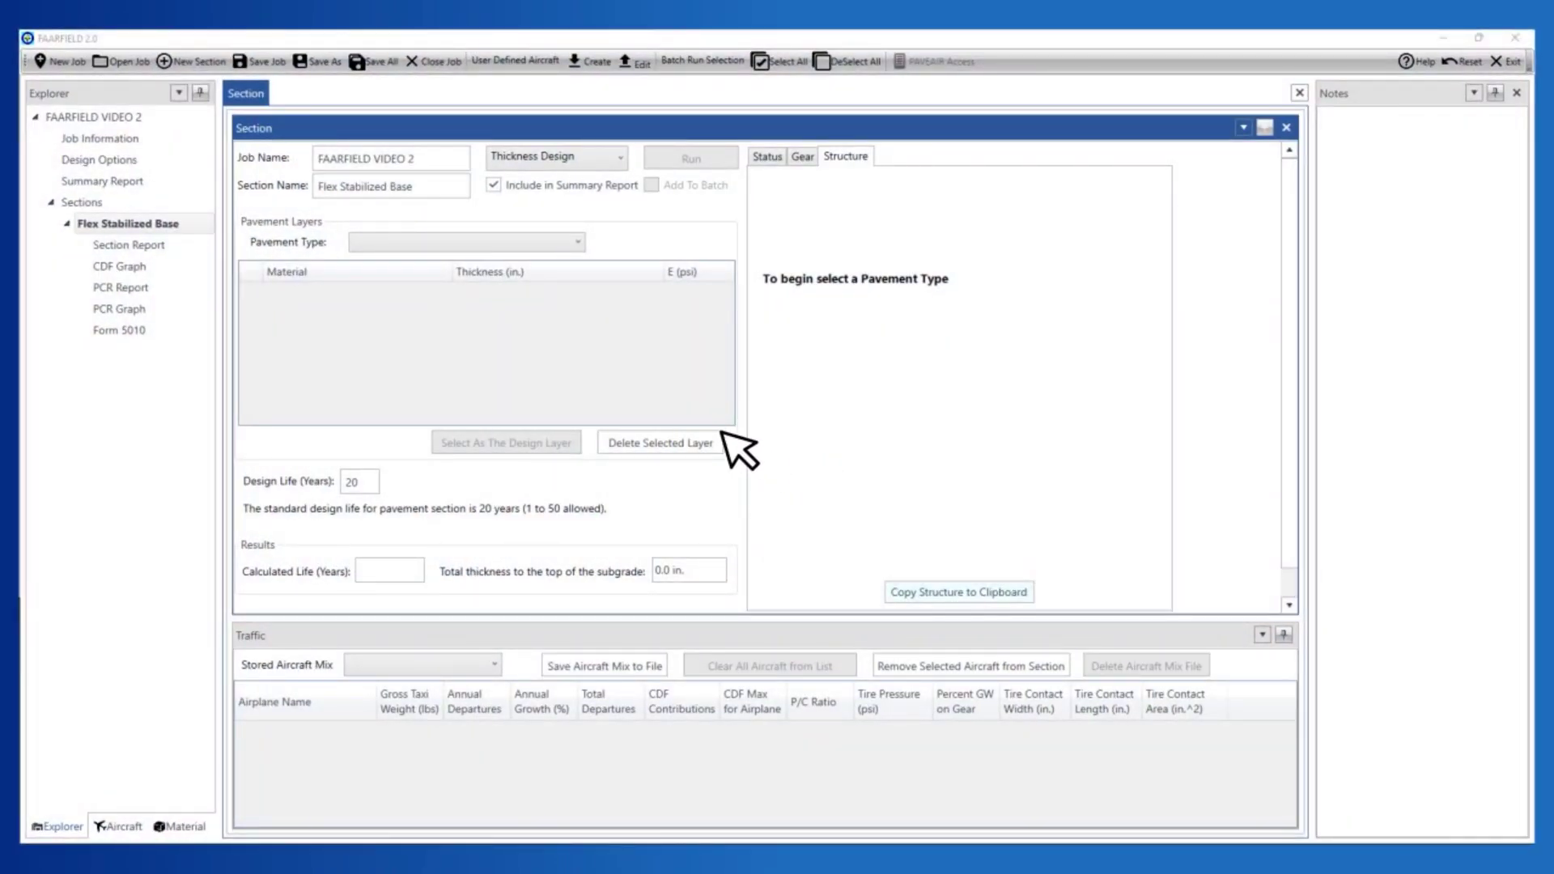
# - Open the Pavement Type list for the Flex Stabilized Base section
pyautogui.click(564, 243)
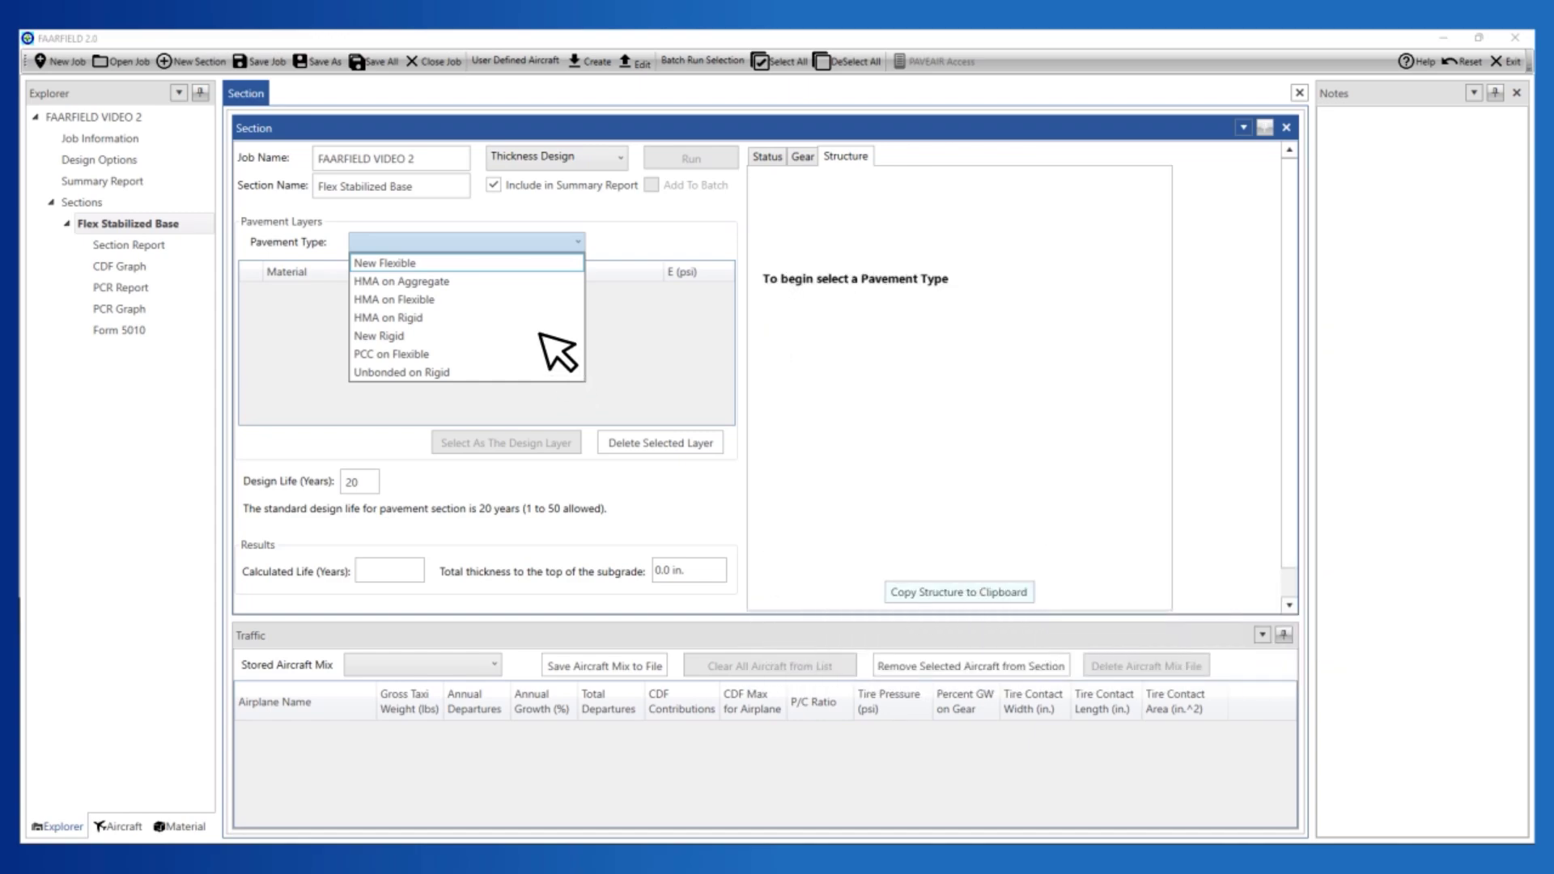
# - Set the pavement type to New Flexible, giving HMA surface, stabilized HMA, P-209 and subgrade layers
pyautogui.click(501, 264)
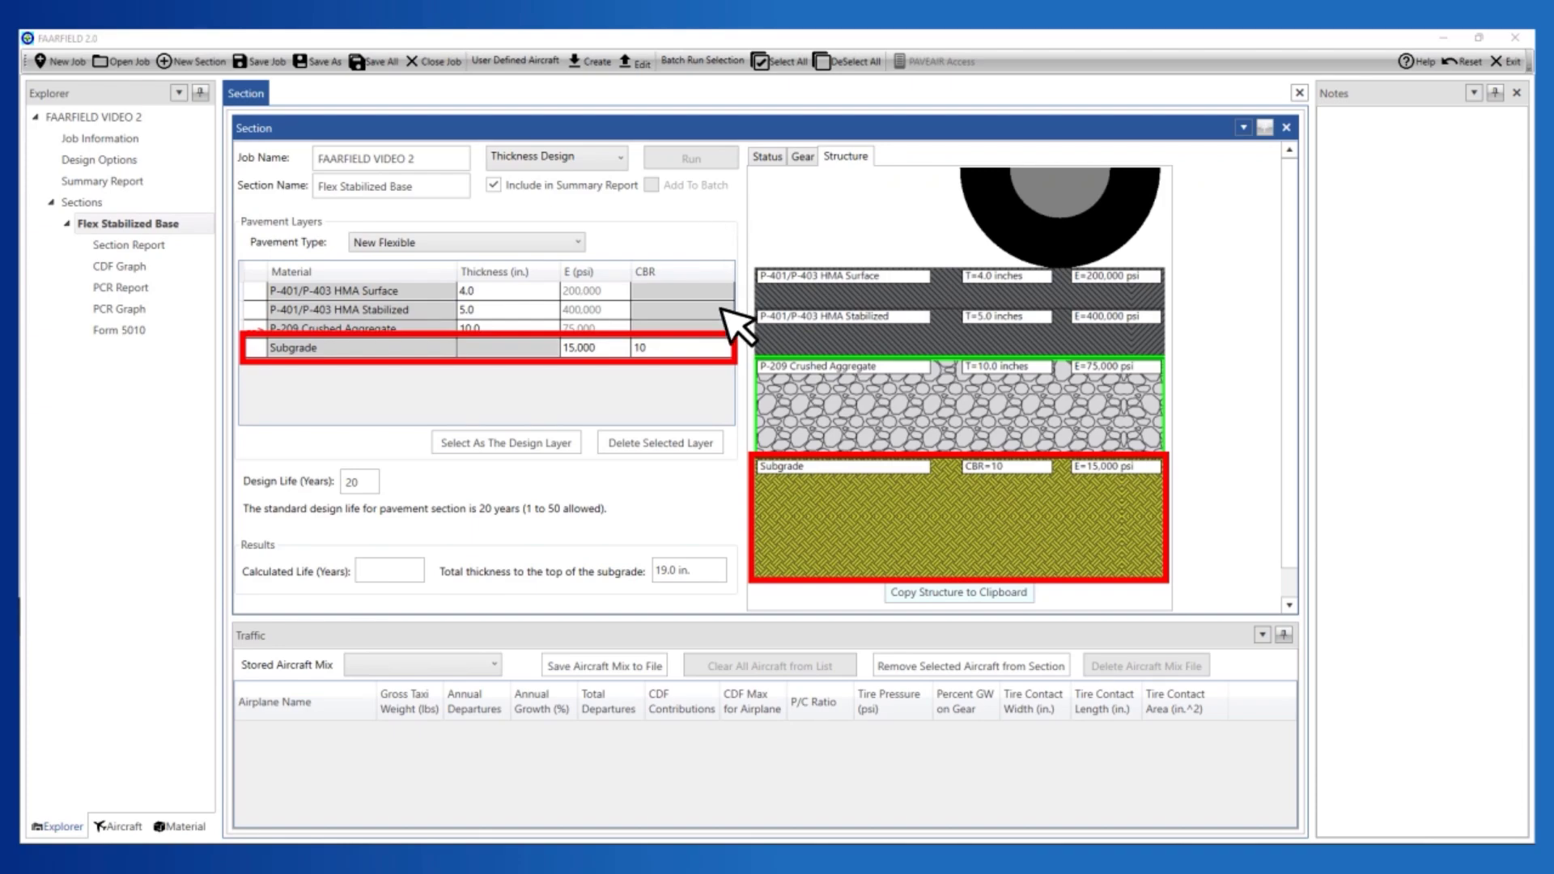
# - Set subgrade CBR to 5 and confirm the subgrade layer properties (modulus 7,500 psi)
pyautogui.click(702, 351)
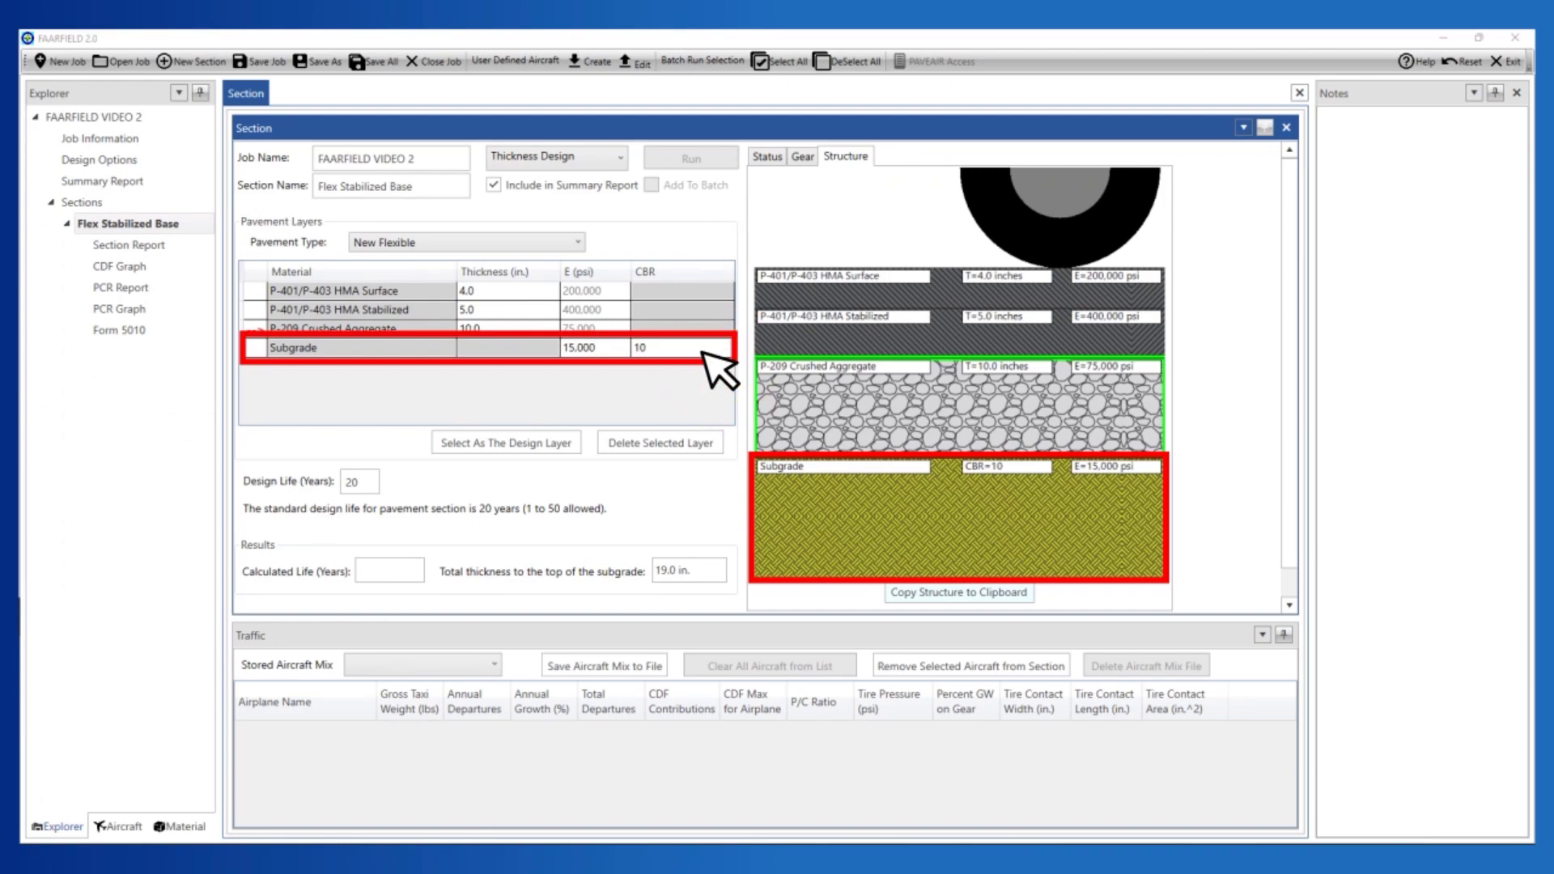
pyautogui.write('5')
pyautogui.press('Return')
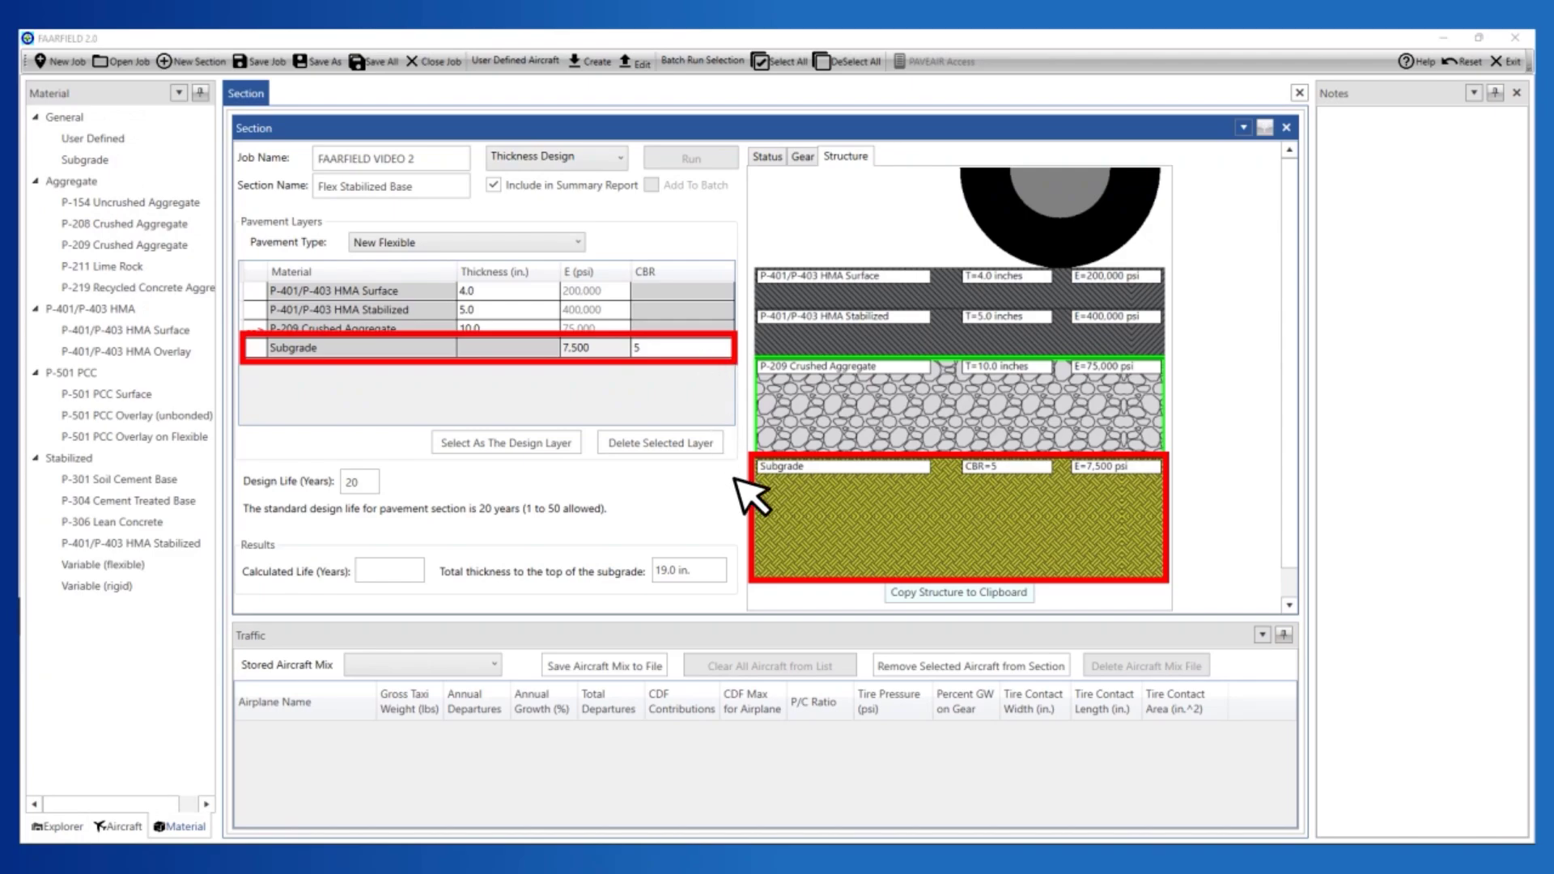
pyautogui.click(792, 554)
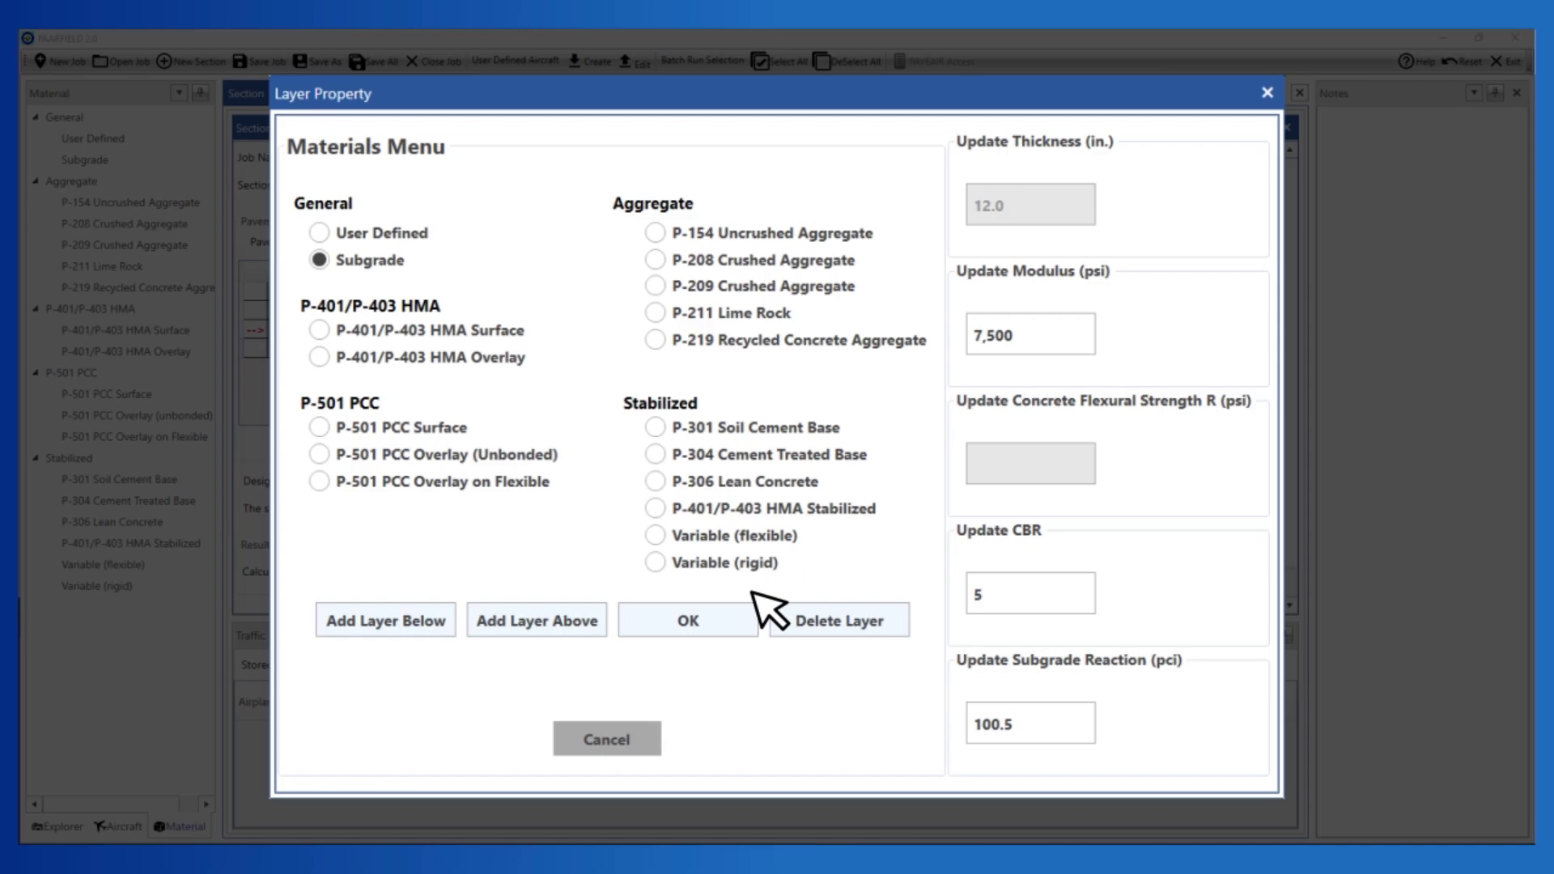
pyautogui.click(720, 626)
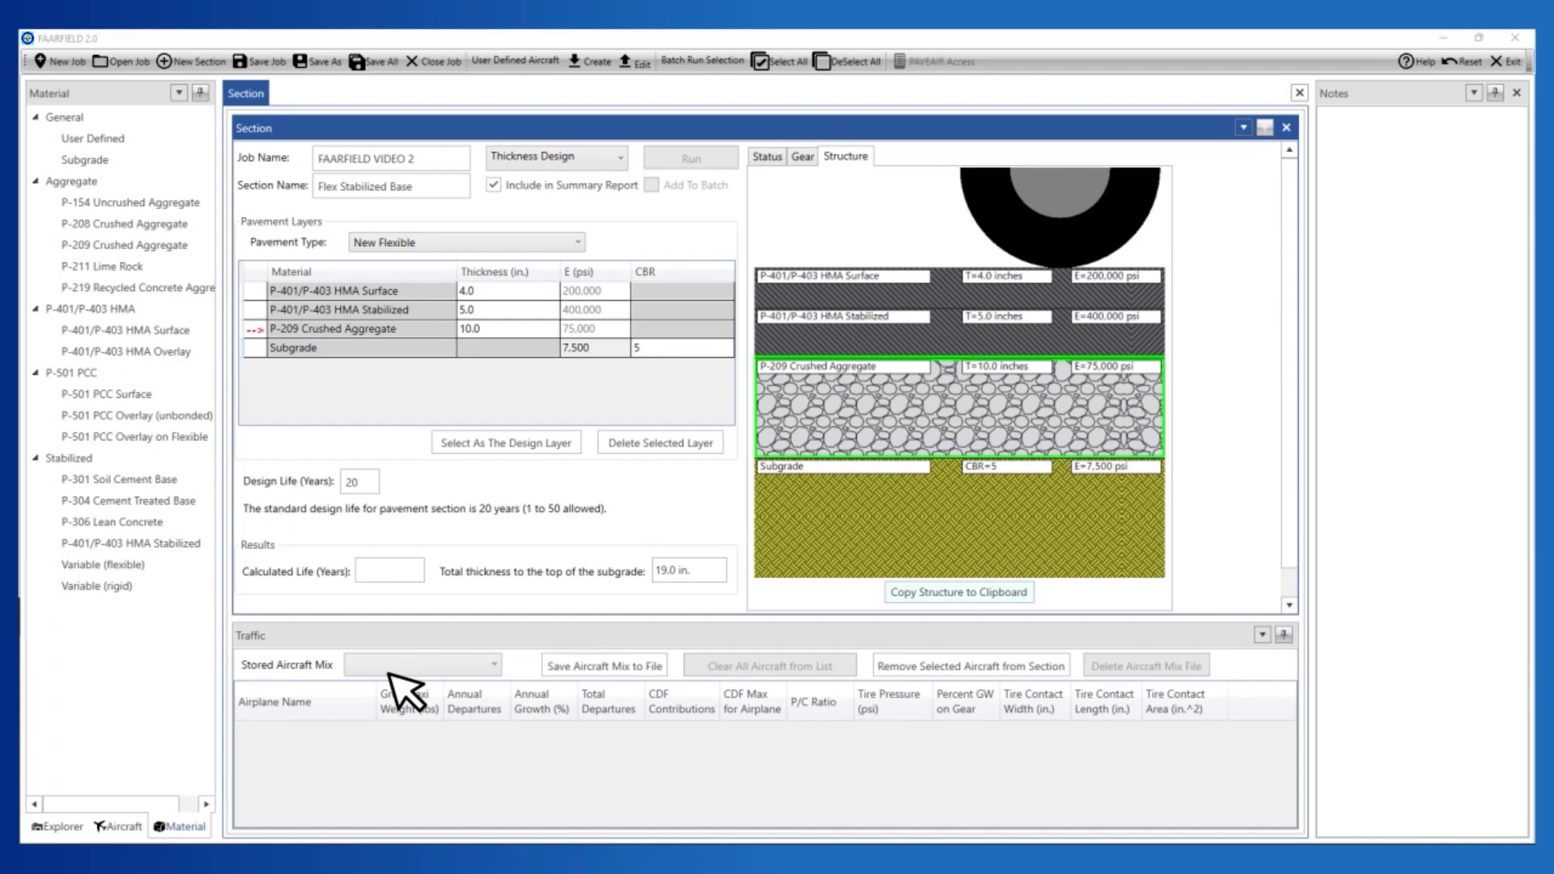
# - Browse every aircraft group from Airbus to External Library, ending on the Boeing list
pyautogui.click(120, 825)
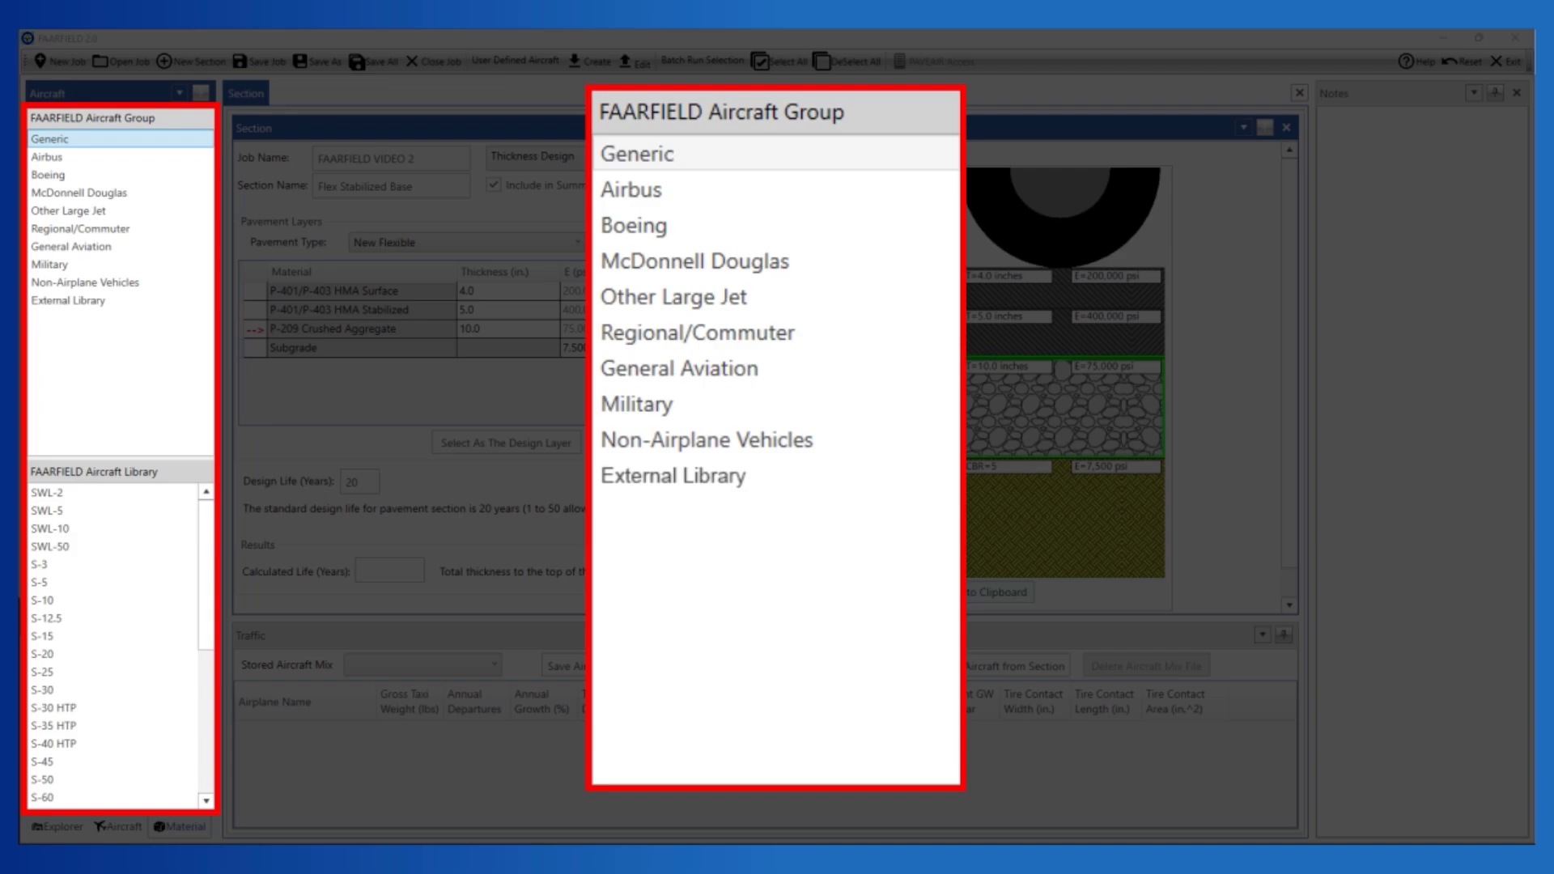
pyautogui.click(49, 155)
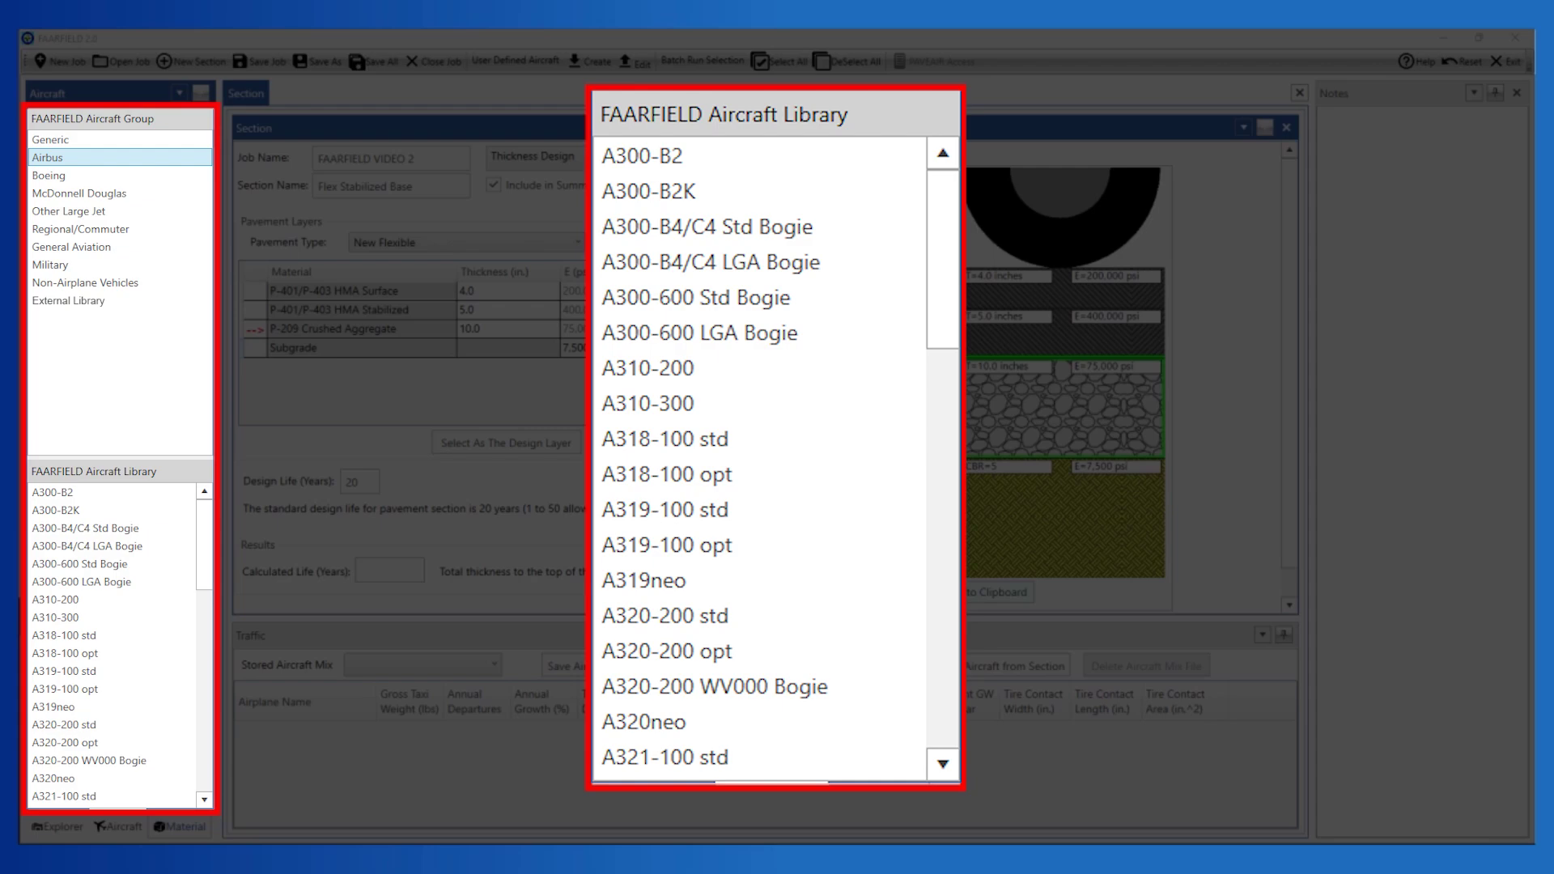
pyautogui.click(48, 175)
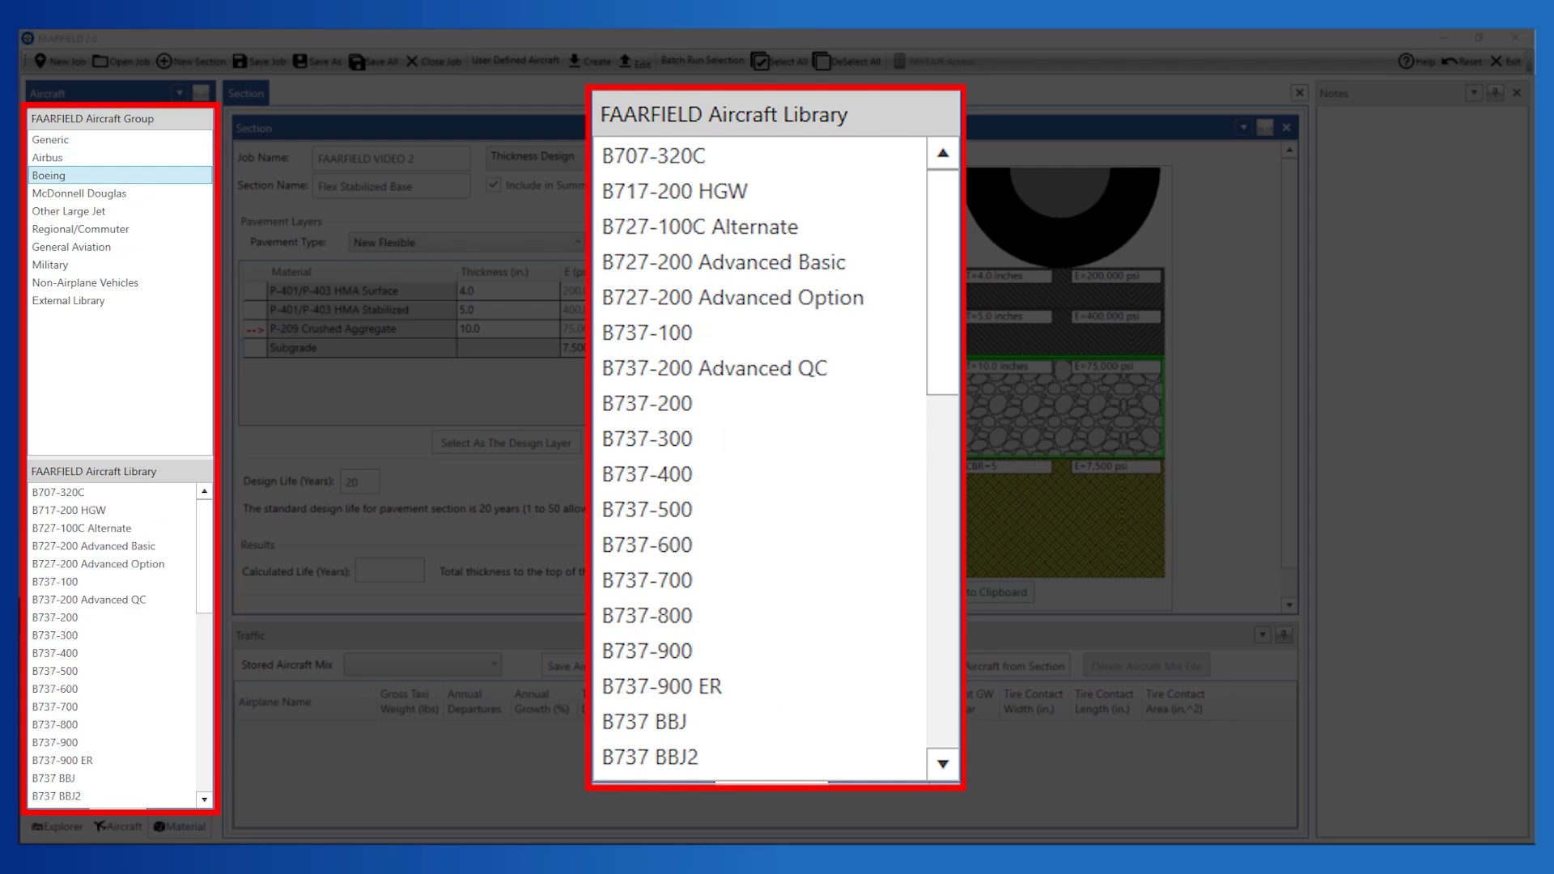
pyautogui.click(79, 193)
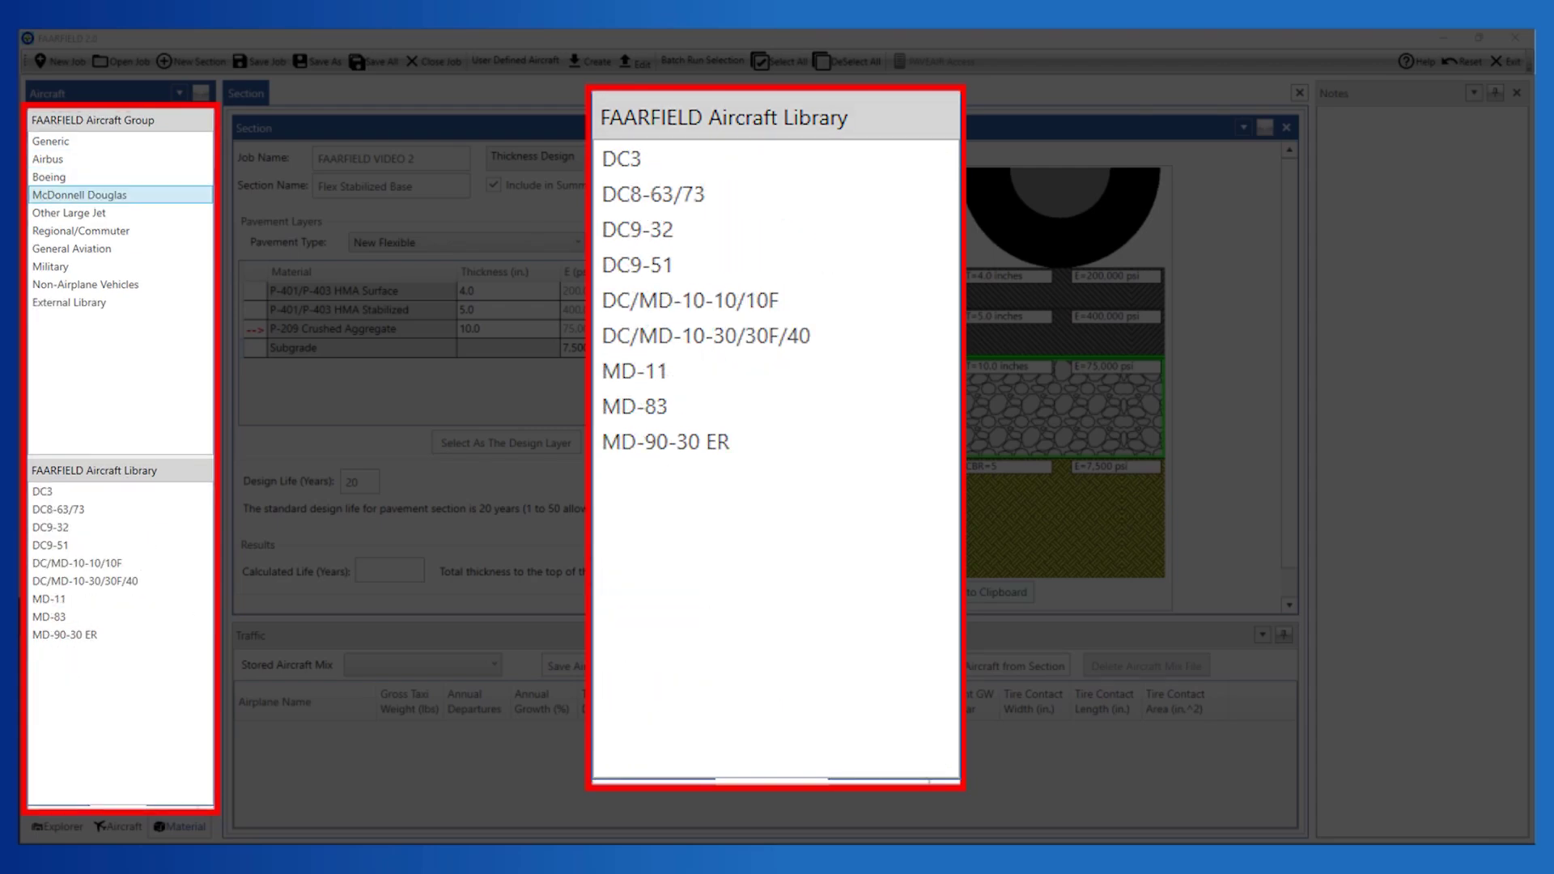
pyautogui.click(69, 213)
pyautogui.click(79, 229)
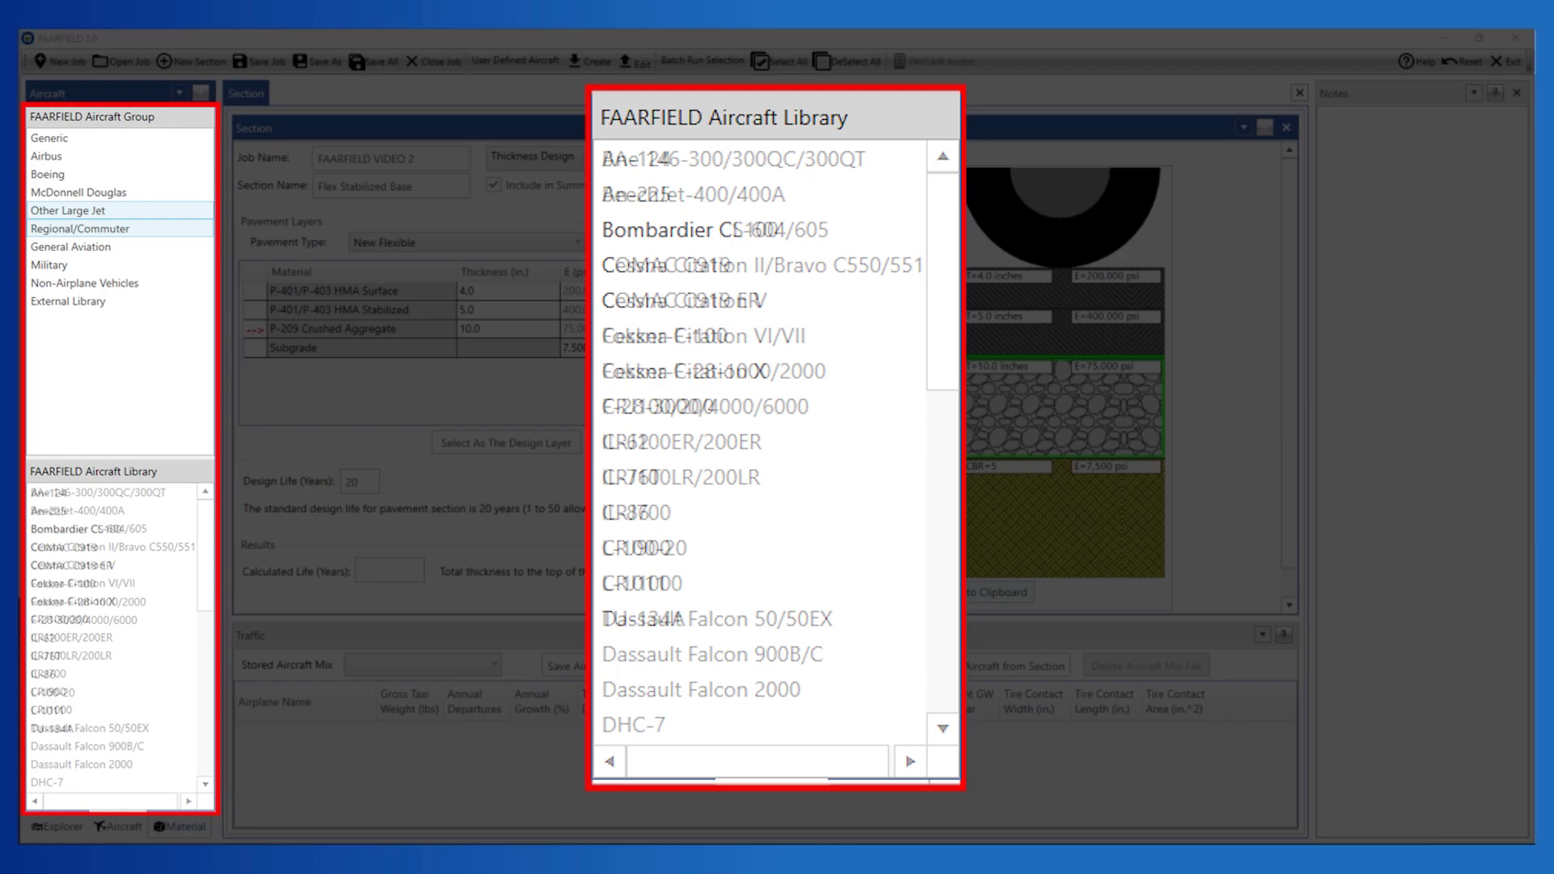
pyautogui.click(71, 247)
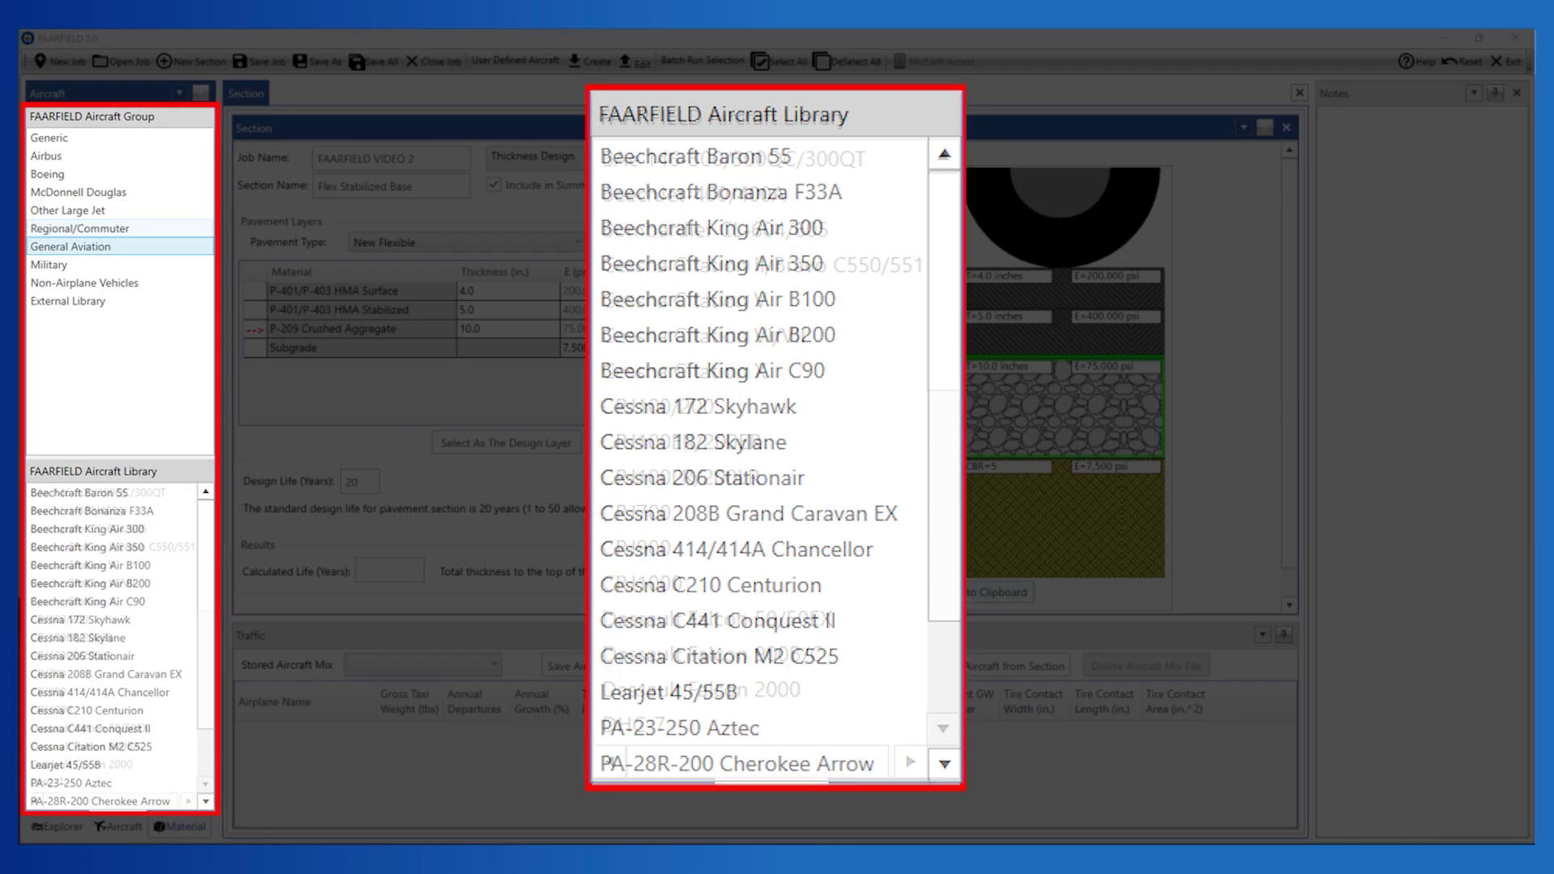
pyautogui.click(49, 265)
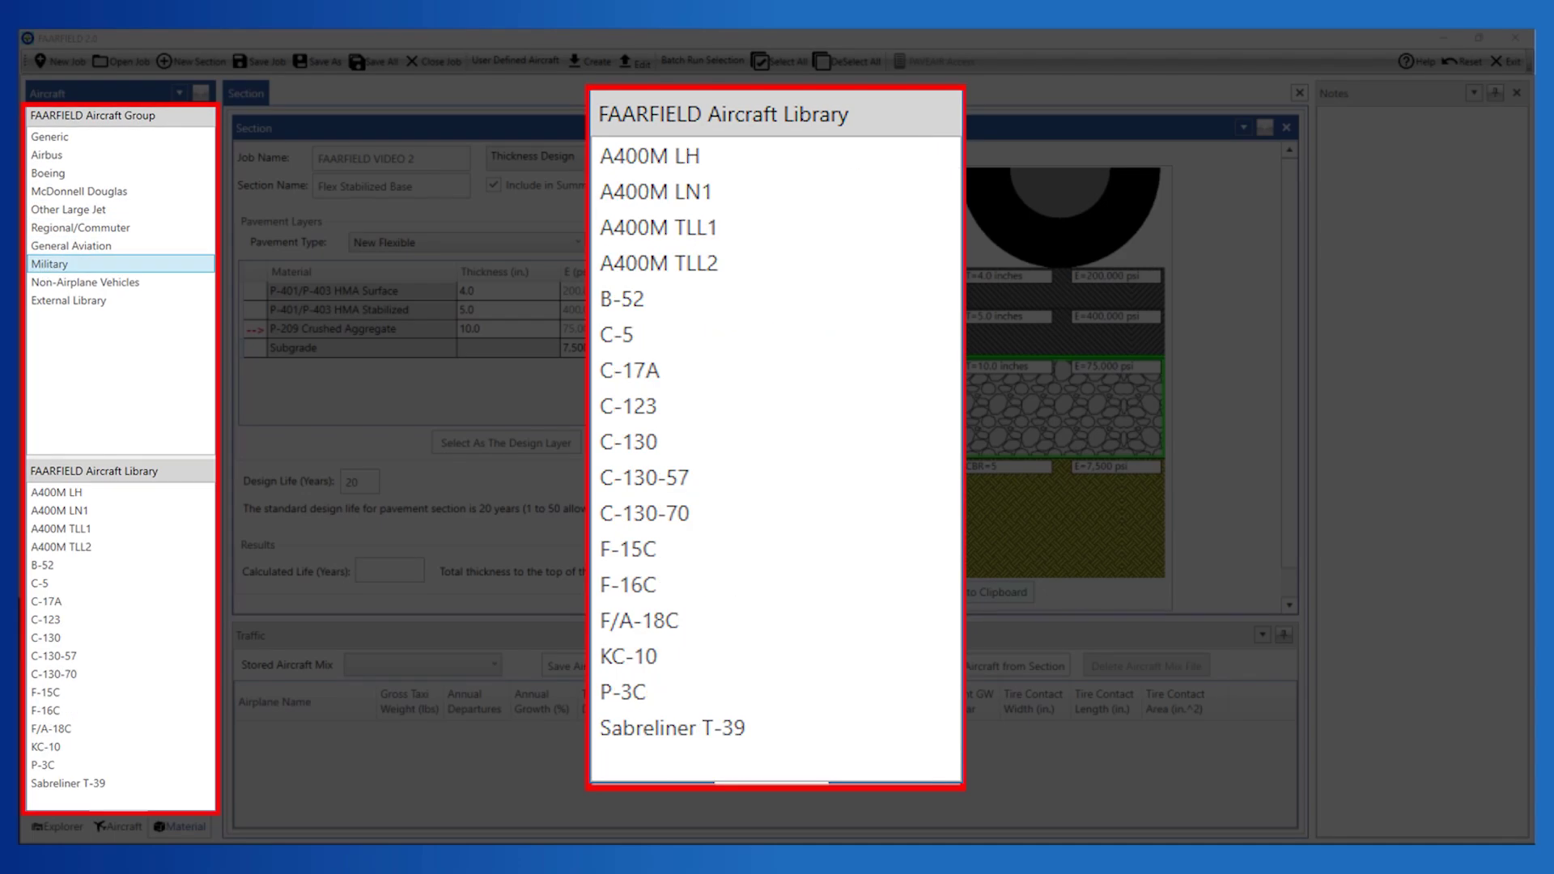
pyautogui.click(85, 282)
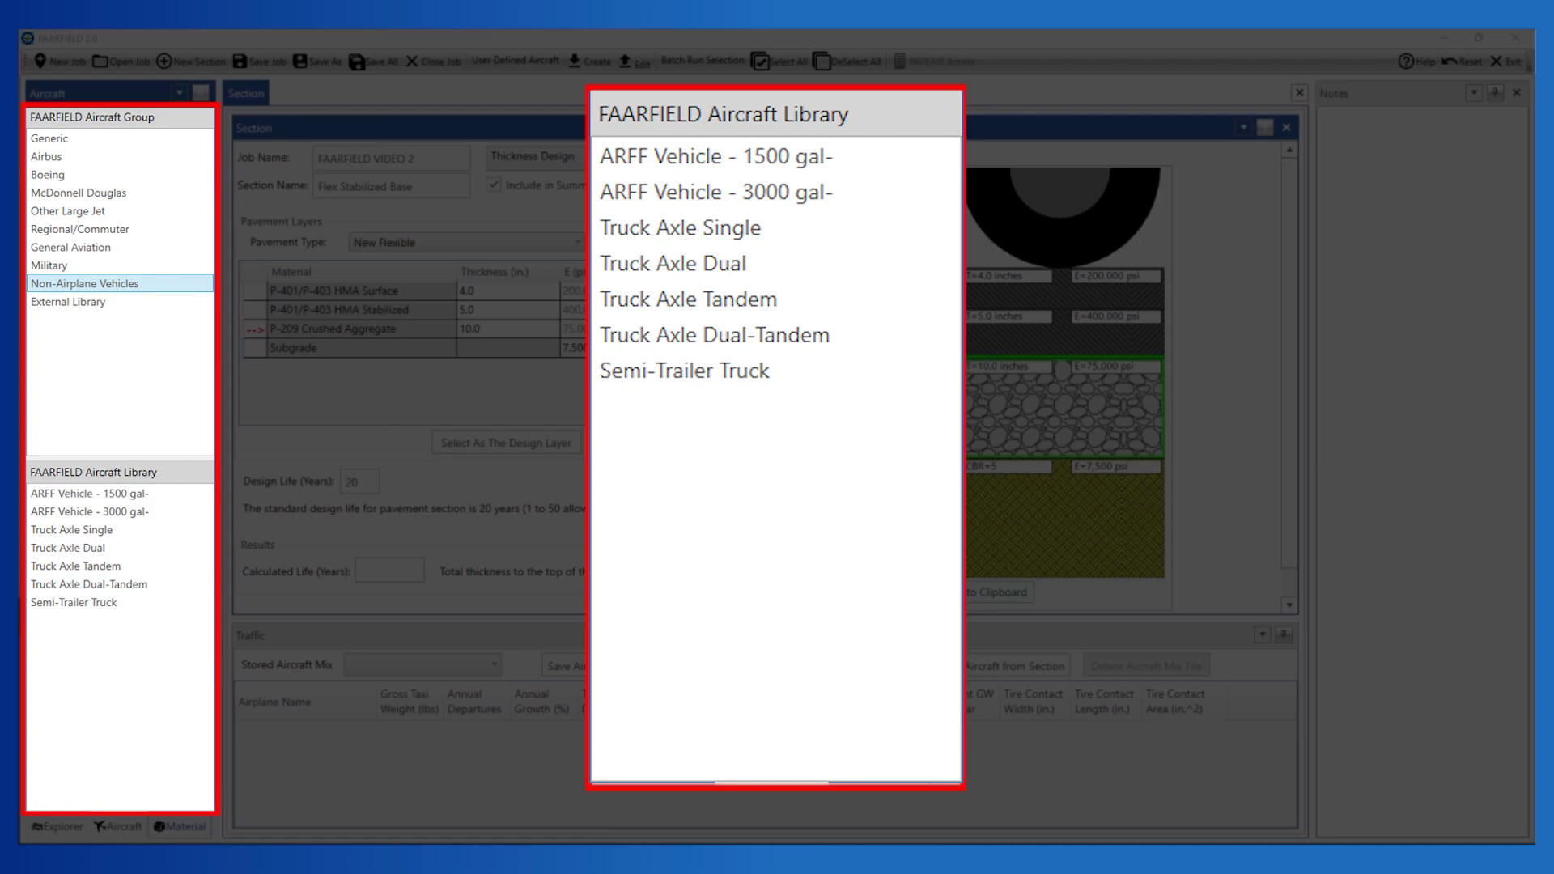
pyautogui.click(68, 301)
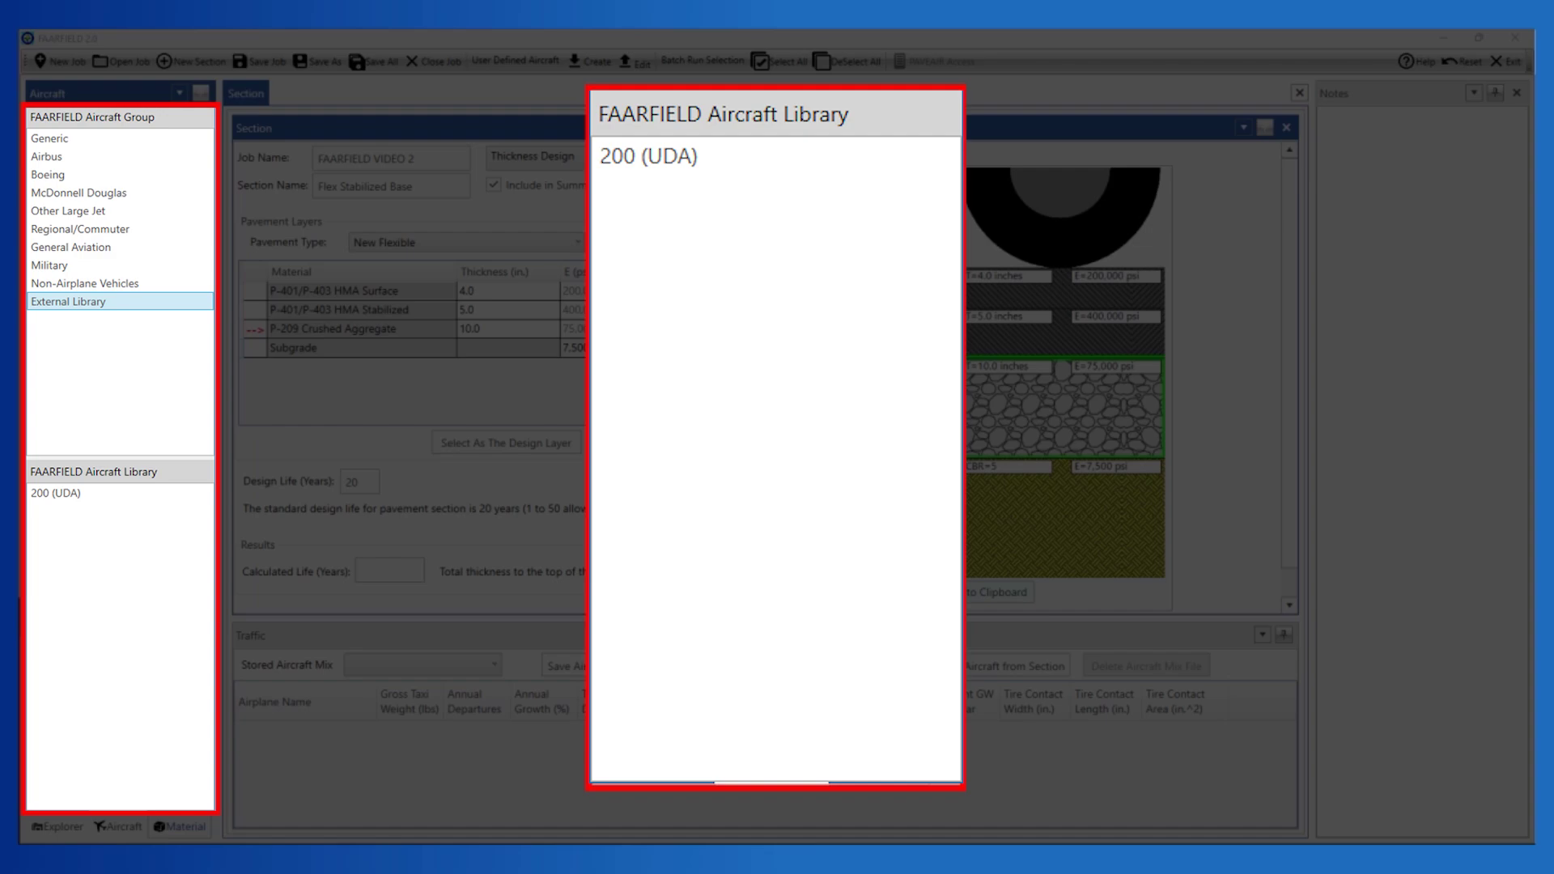
pyautogui.click(48, 177)
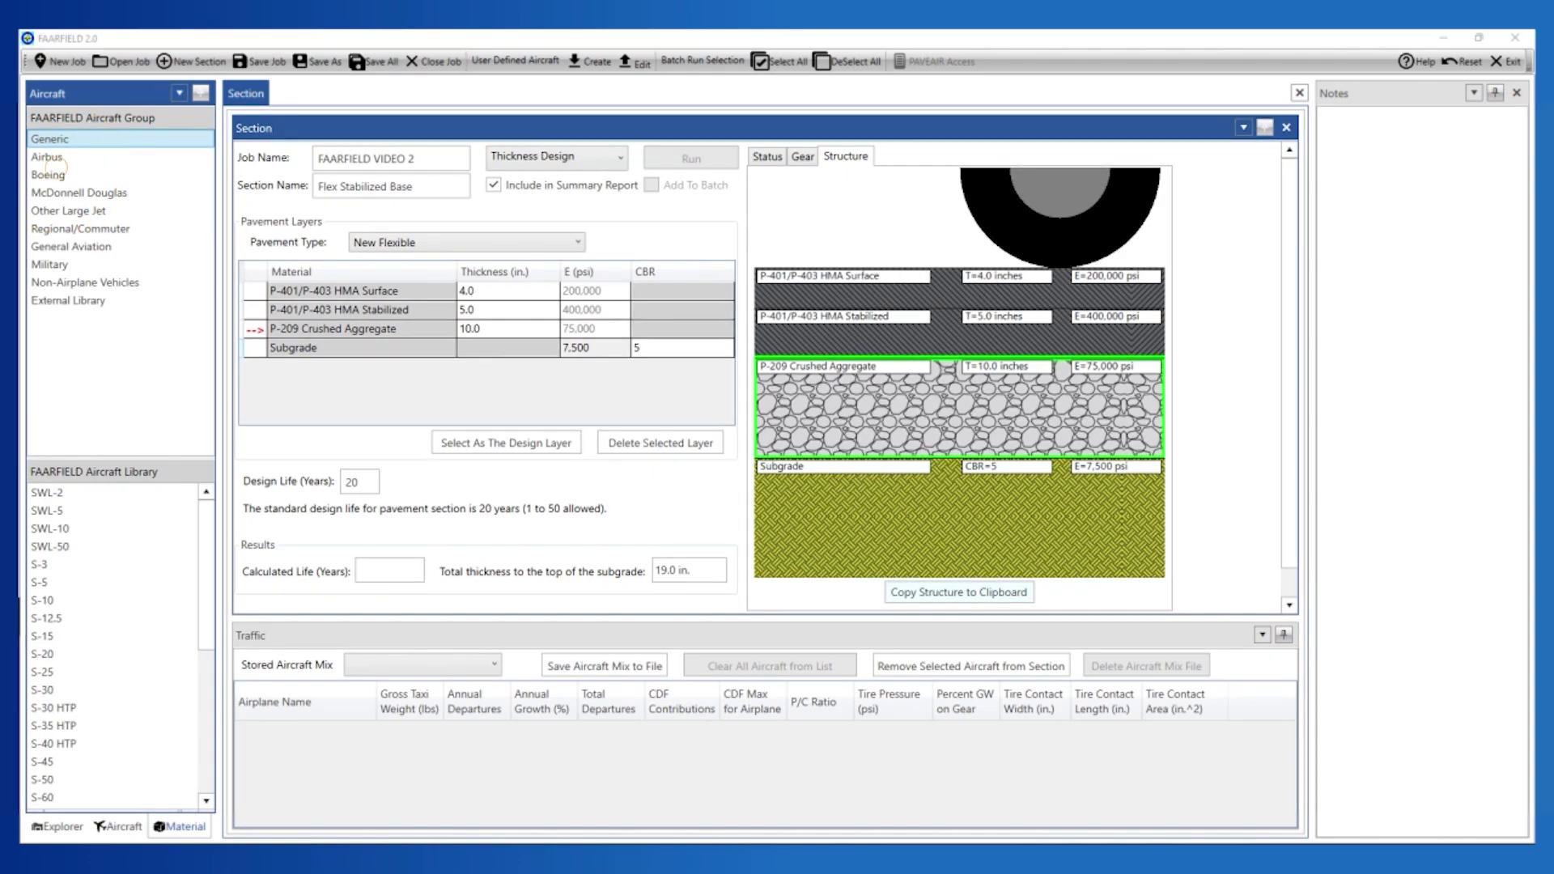
pyautogui.click(57, 175)
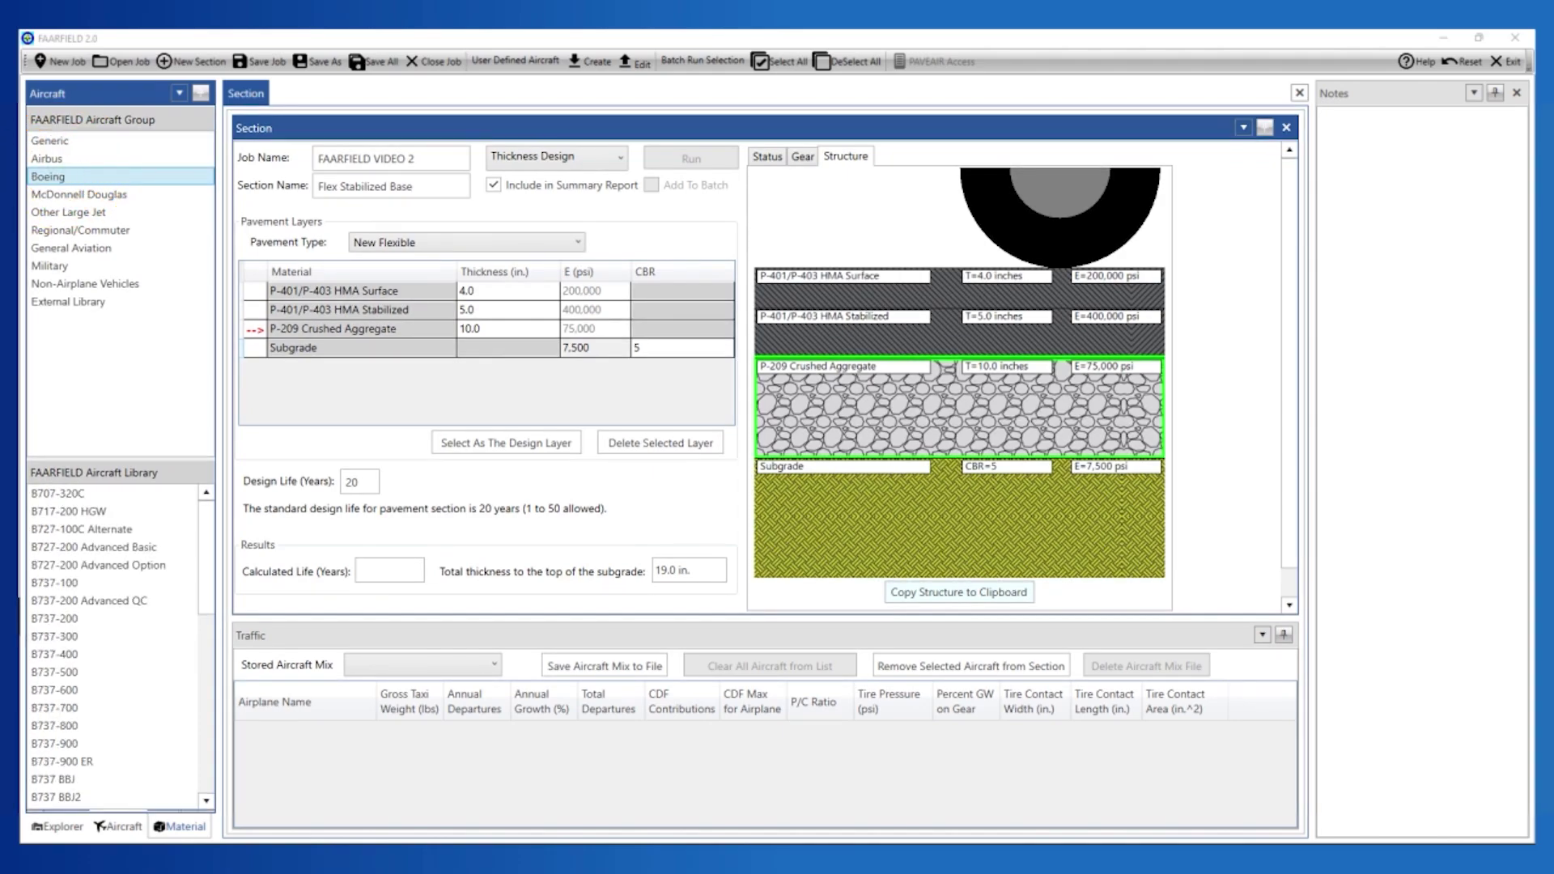
# - Add the B737-800 from the Boeing library to the traffic mix
pyautogui.doubleClick(55, 725)
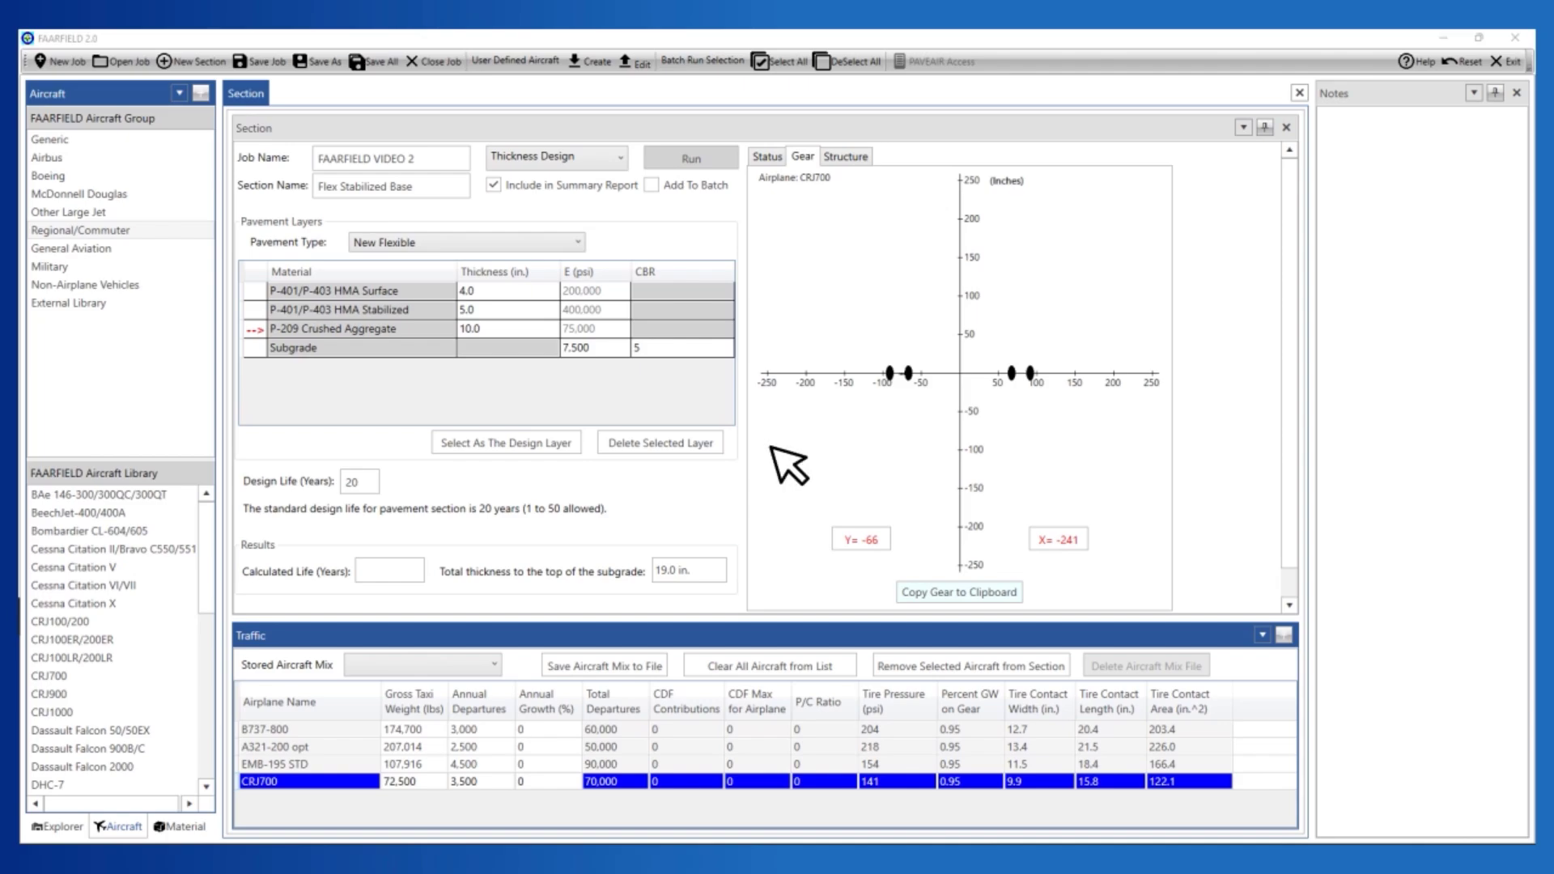
# - Save the four-aircraft traffic mix to file as 6G-App H-2.xml
pyautogui.click(620, 665)
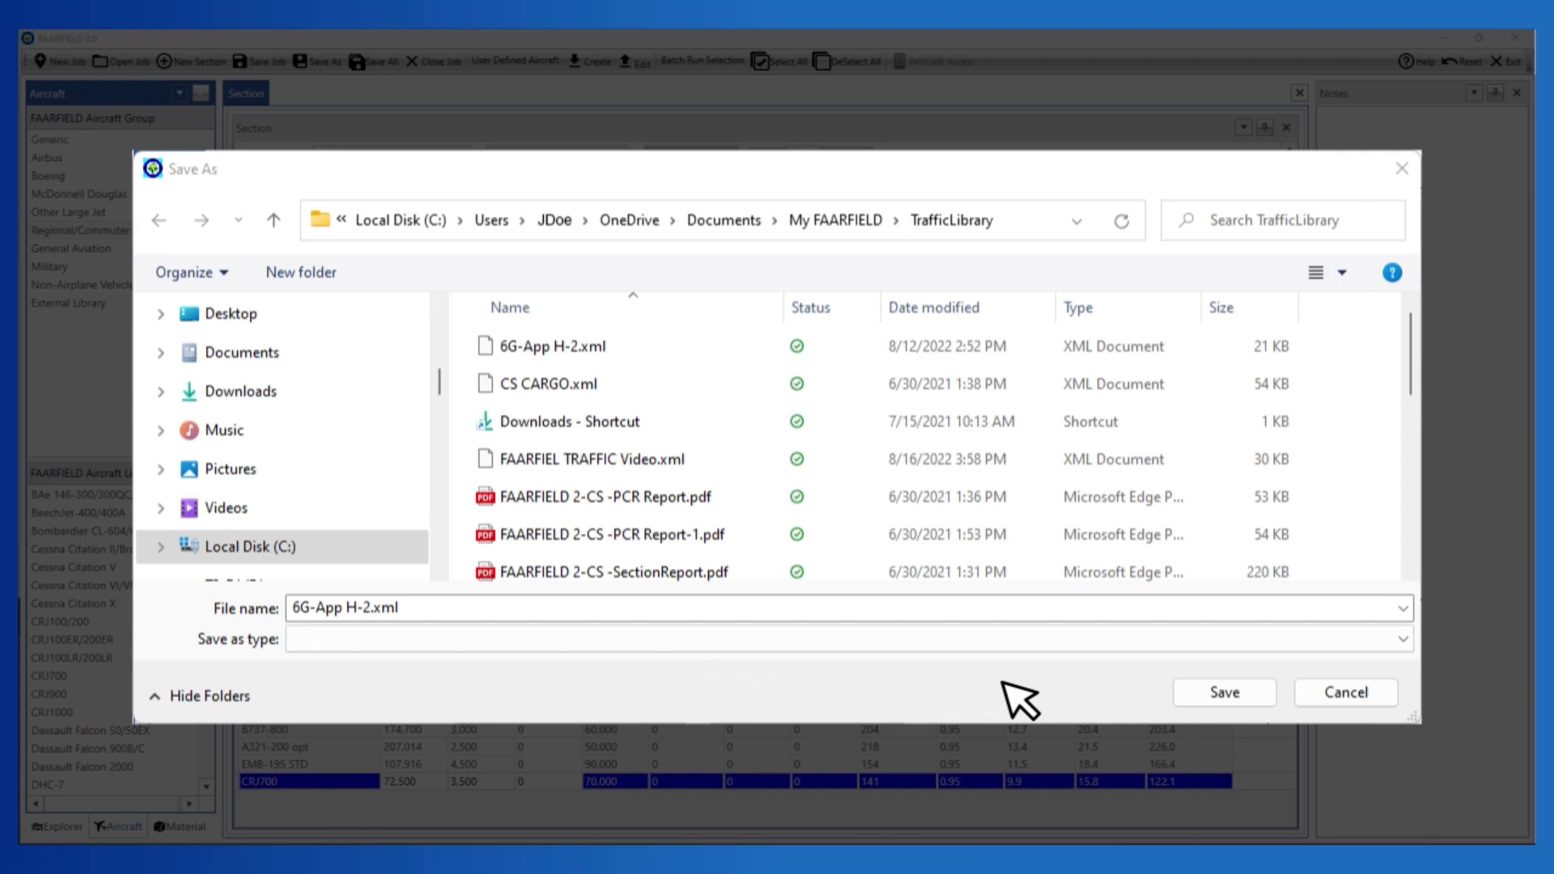
pyautogui.click(1227, 692)
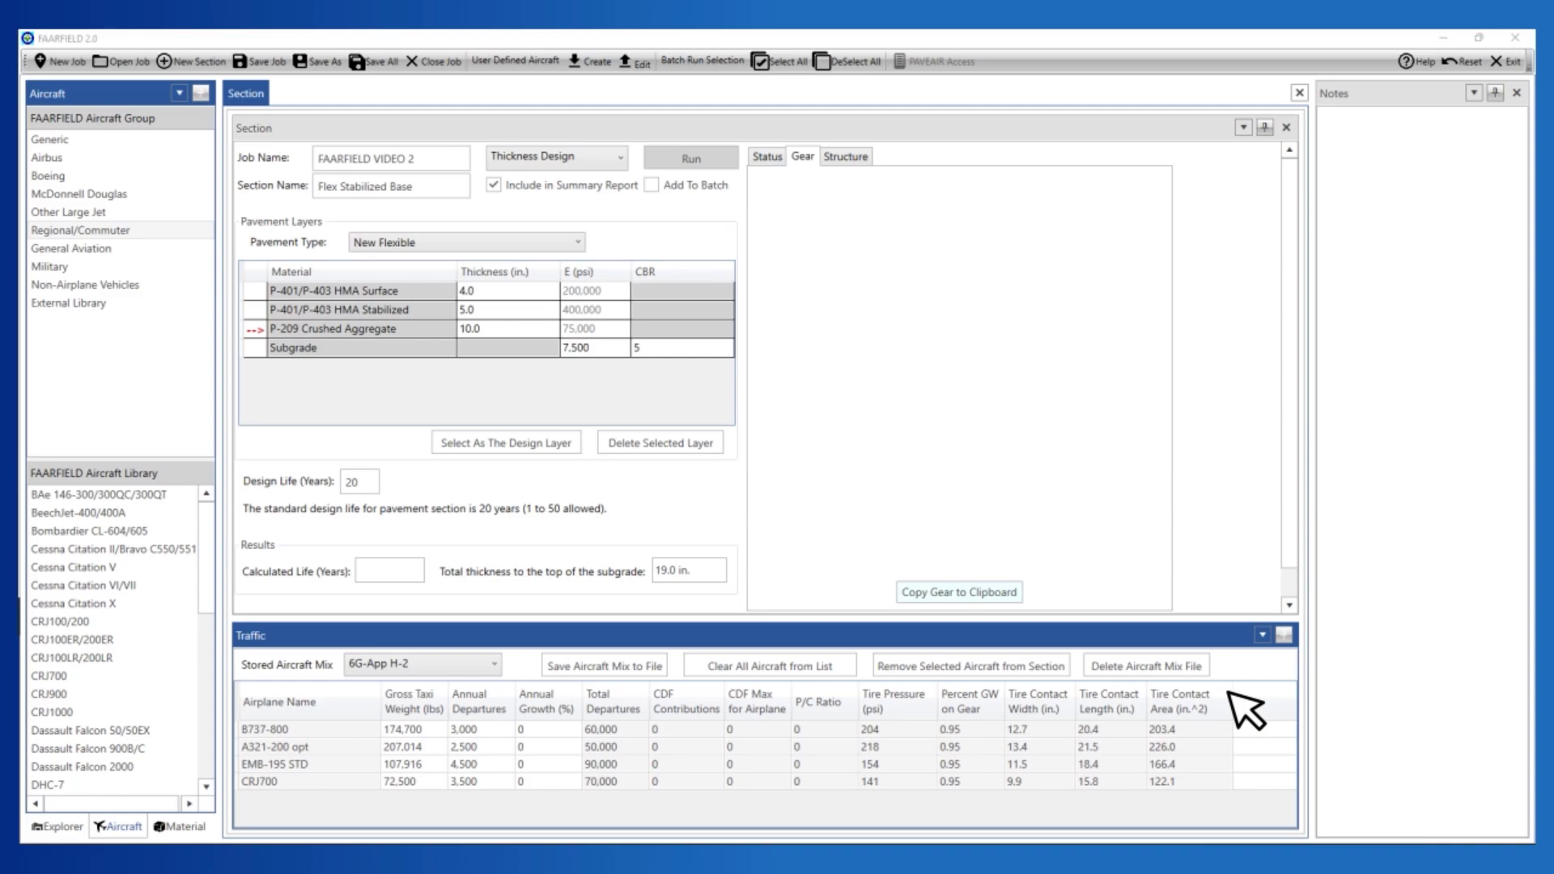
# - Run the thickness design, sizing P-209 to 23.3 in., and view the layer structure
pyautogui.click(723, 158)
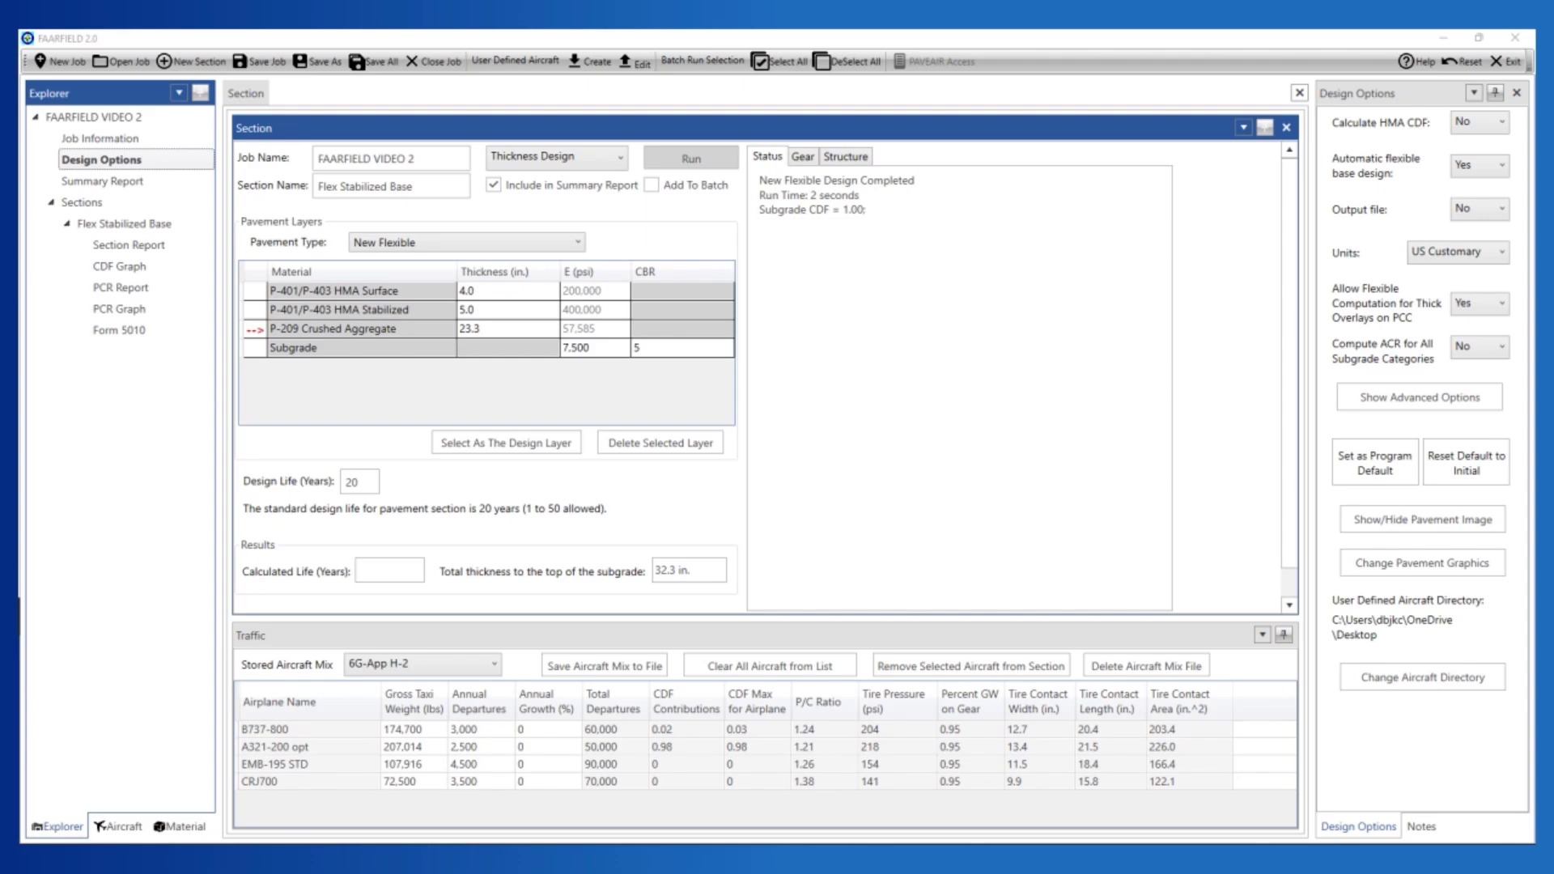
pyautogui.click(856, 156)
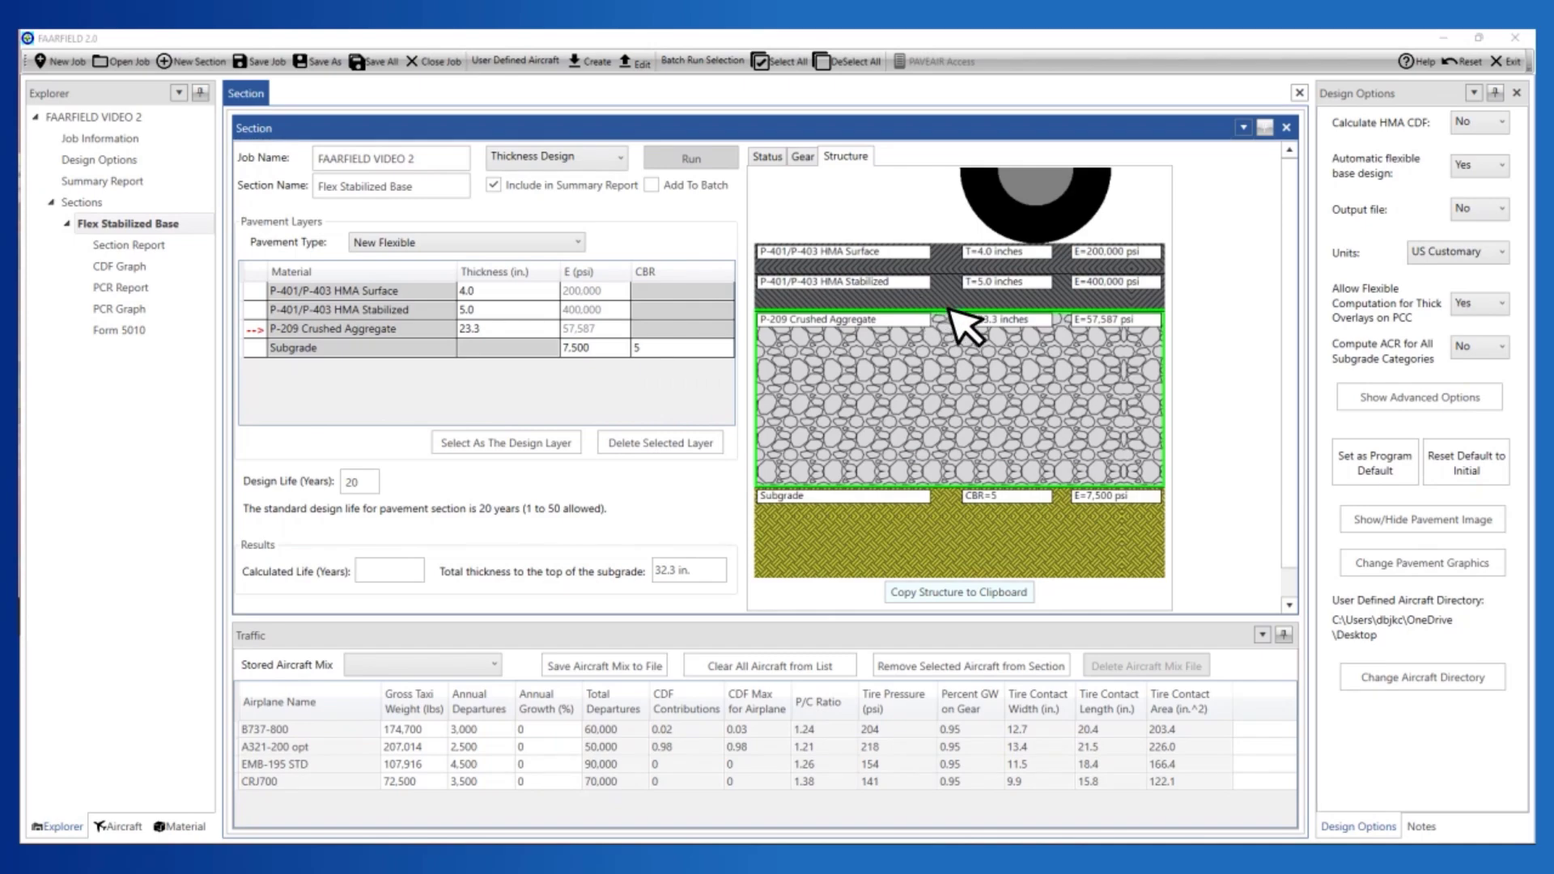
# - Set Automatic flexible base design to No and rerun, giving an 8.0 in. stabilized base
pyautogui.click(1484, 165)
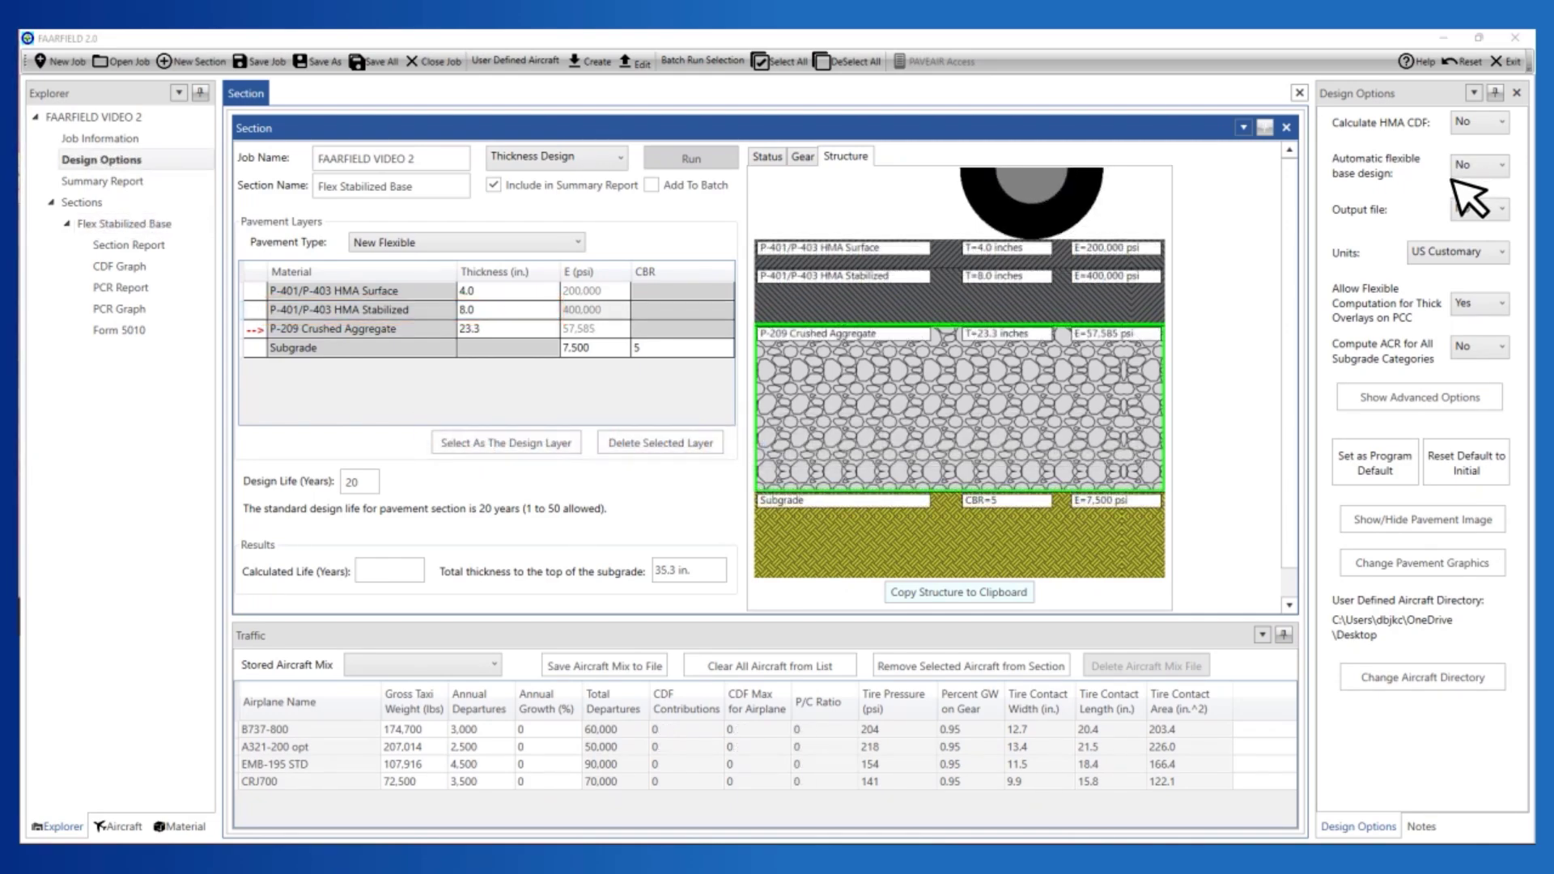
pyautogui.click(692, 158)
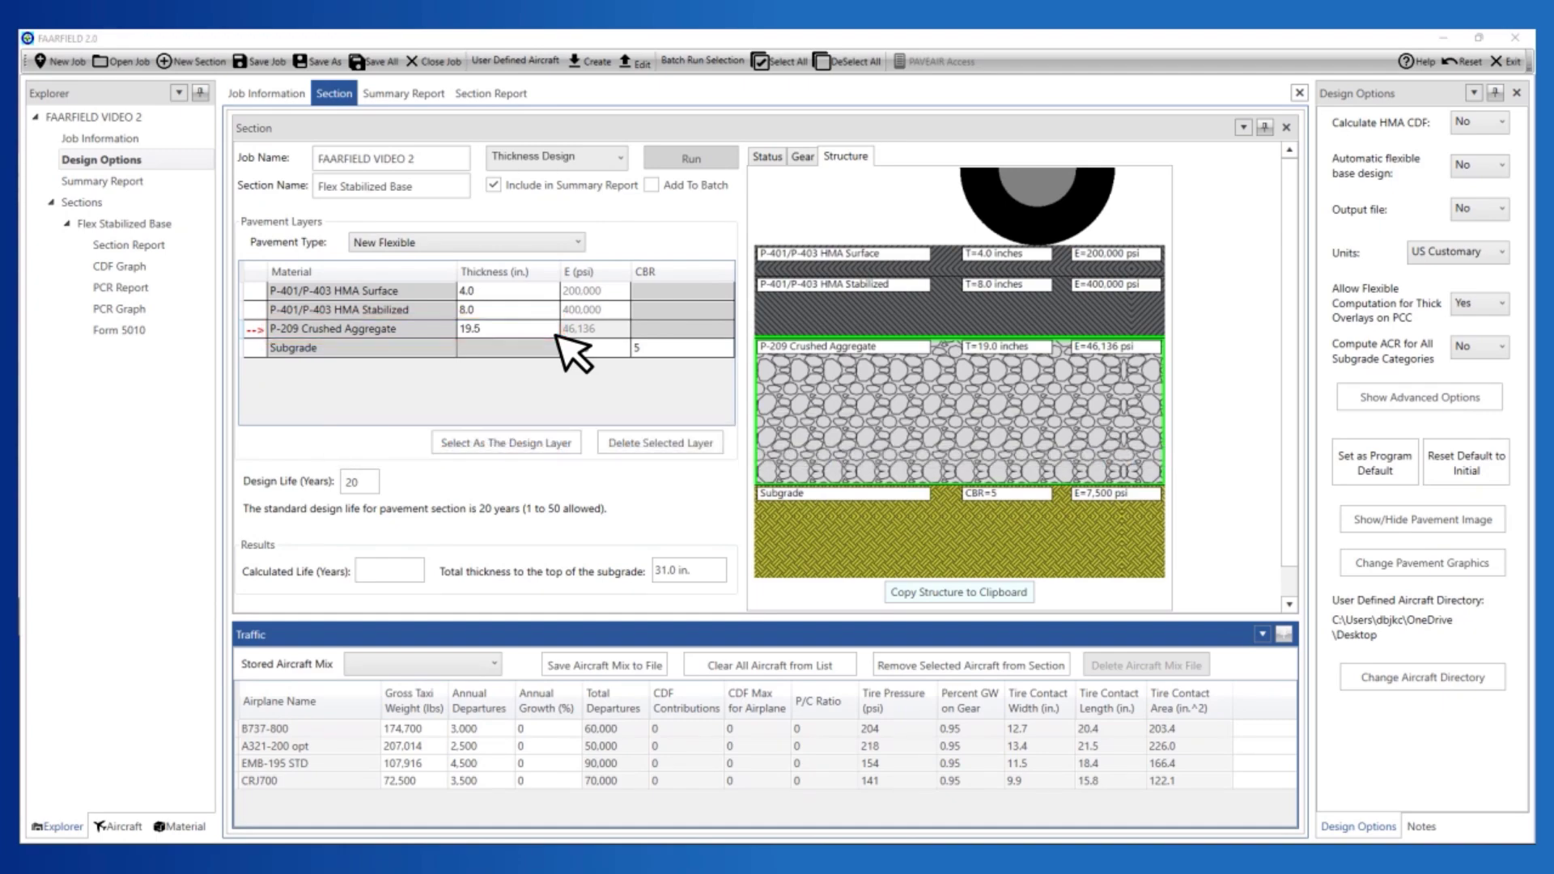
# - Run a Life/Compaction analysis and open the Section Report showing 25.9 years life
pyautogui.click(558, 159)
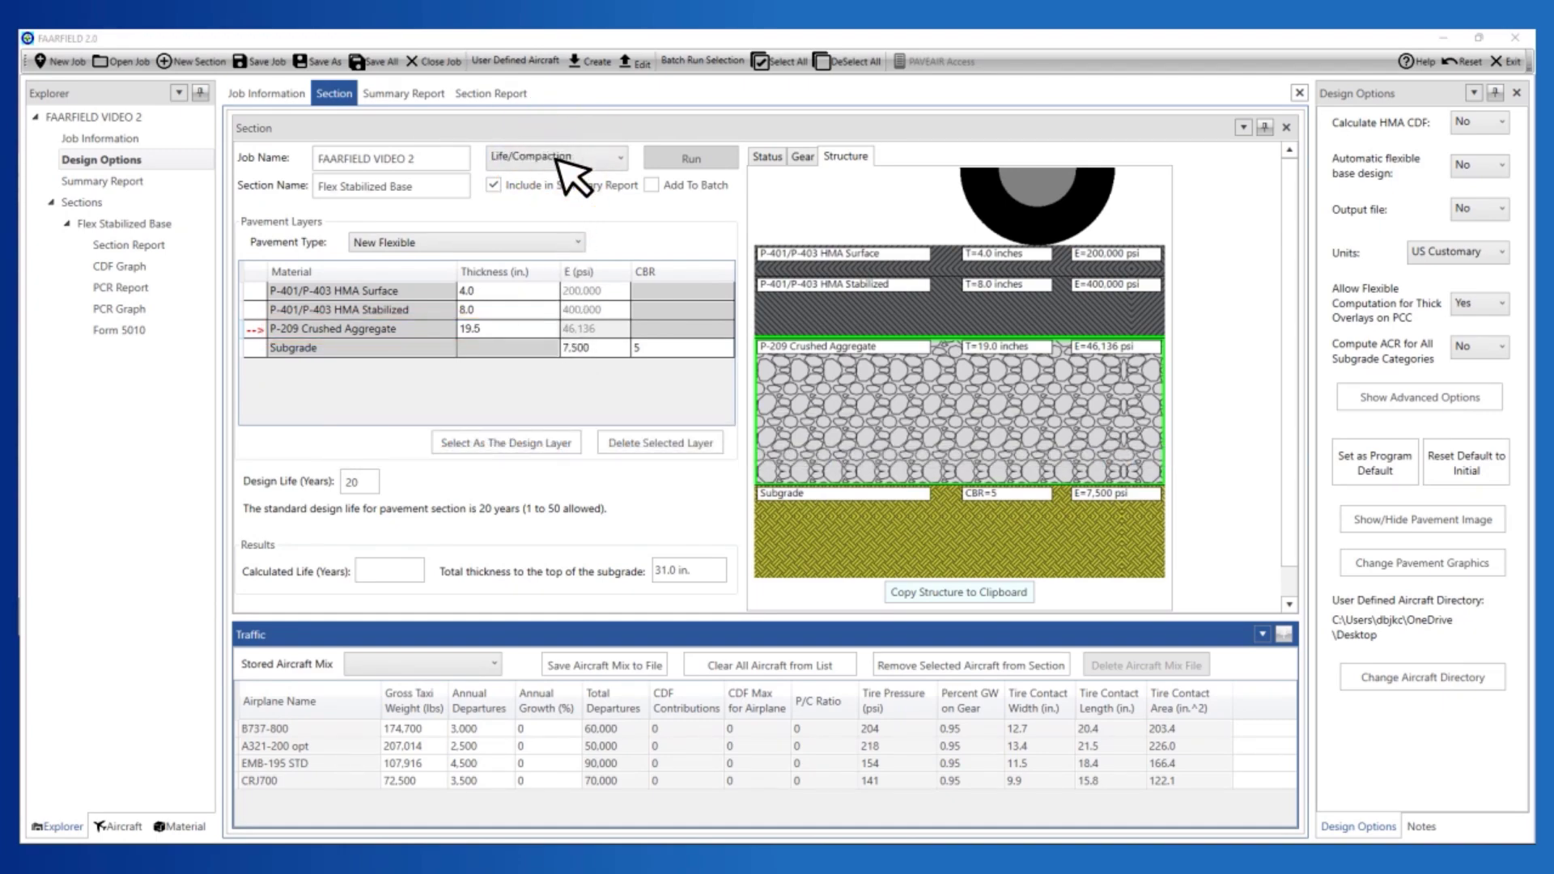
pyautogui.click(690, 159)
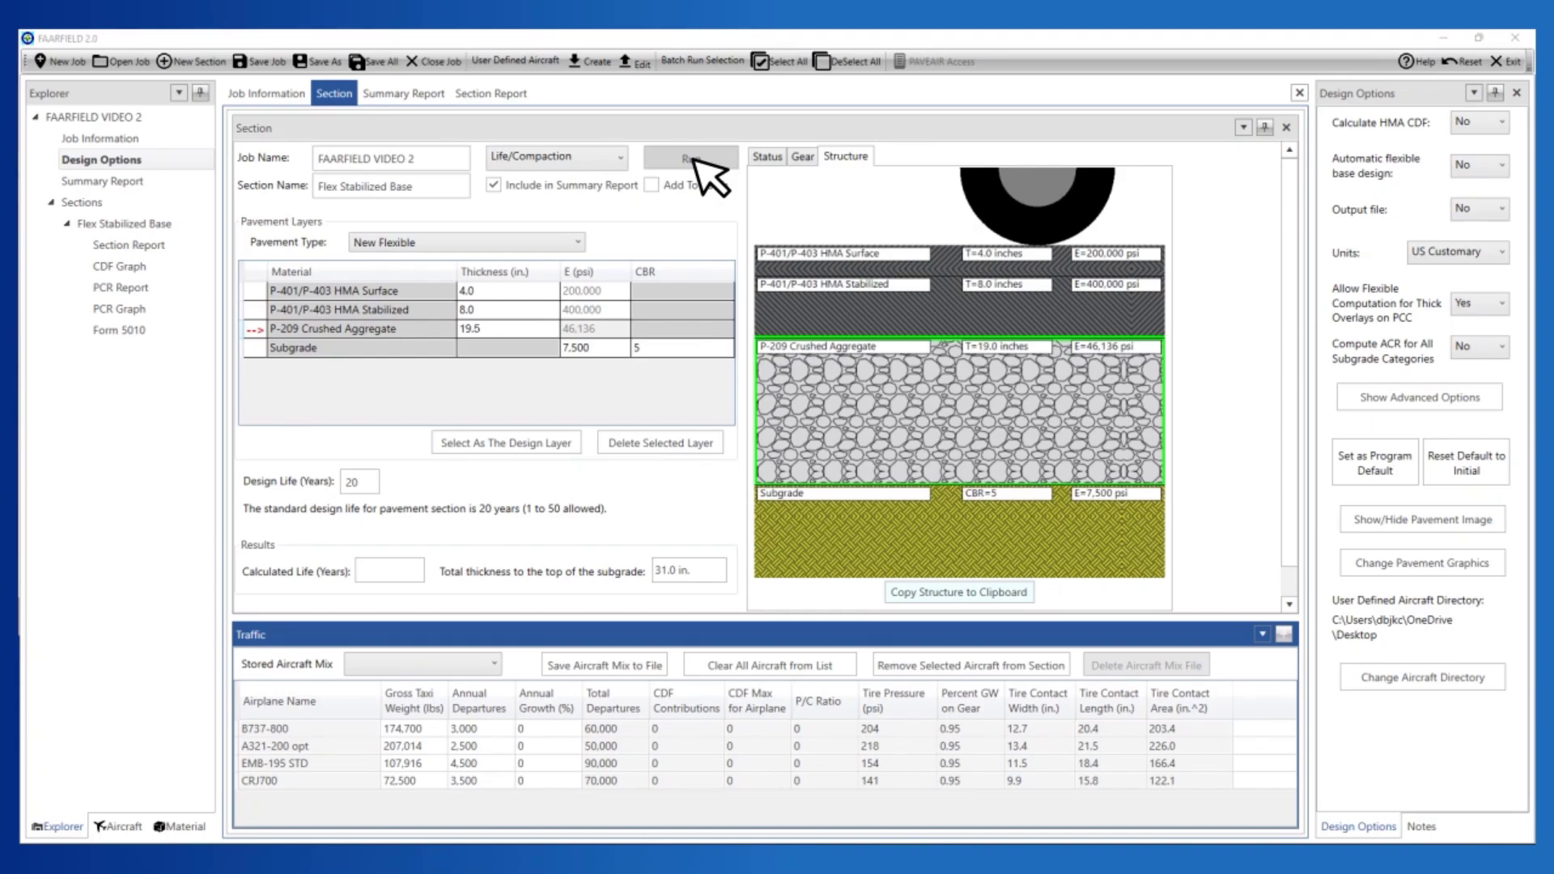
pyautogui.click(157, 249)
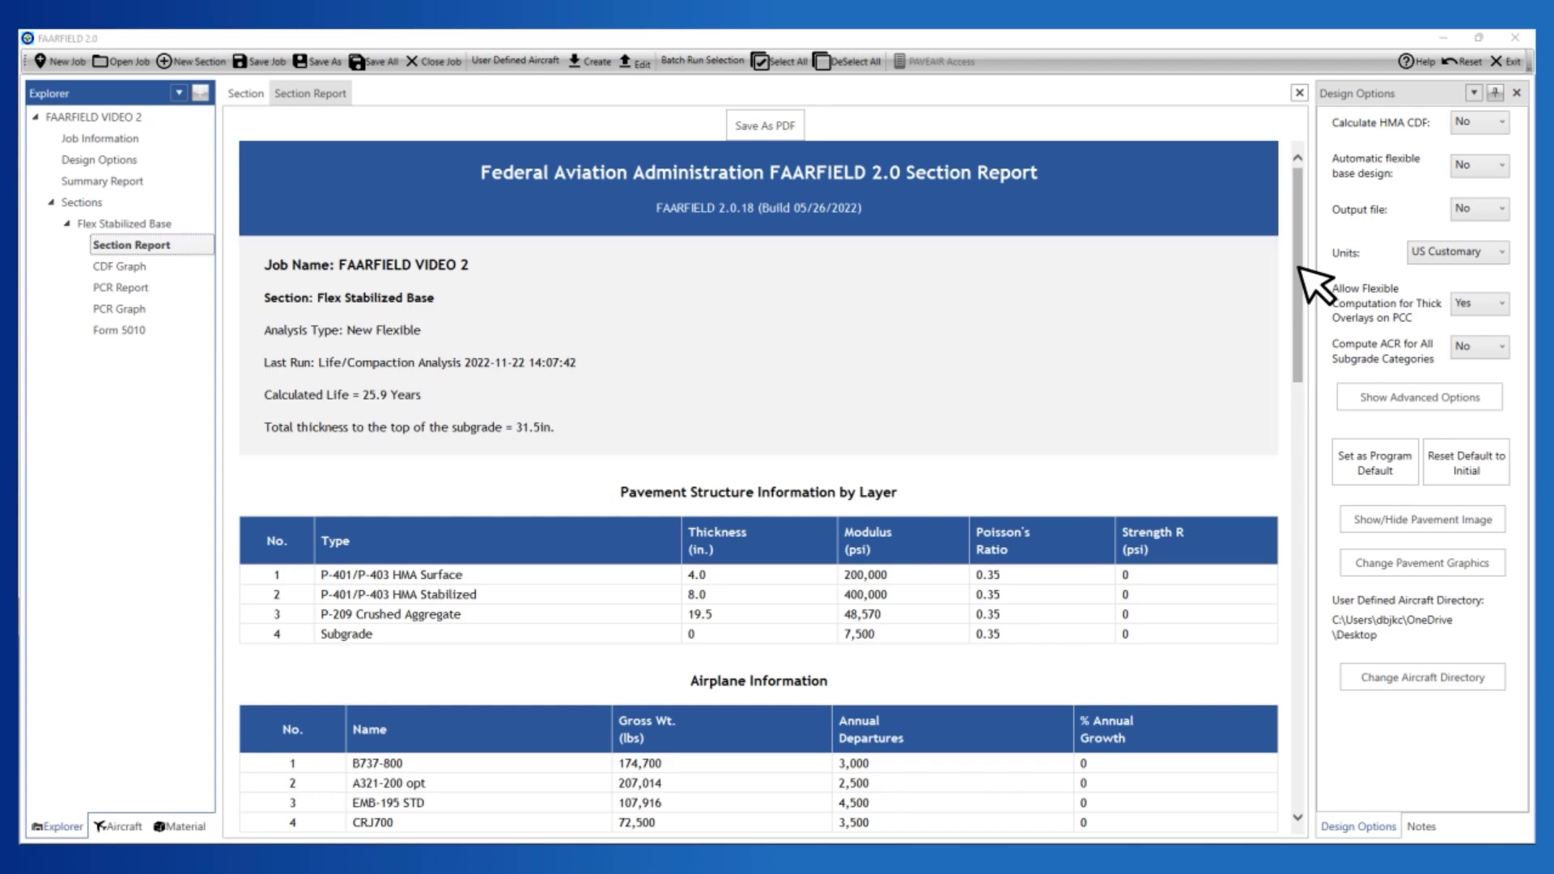
pyautogui.moveTo(1299, 267); pyautogui.dragTo(1299, 393)
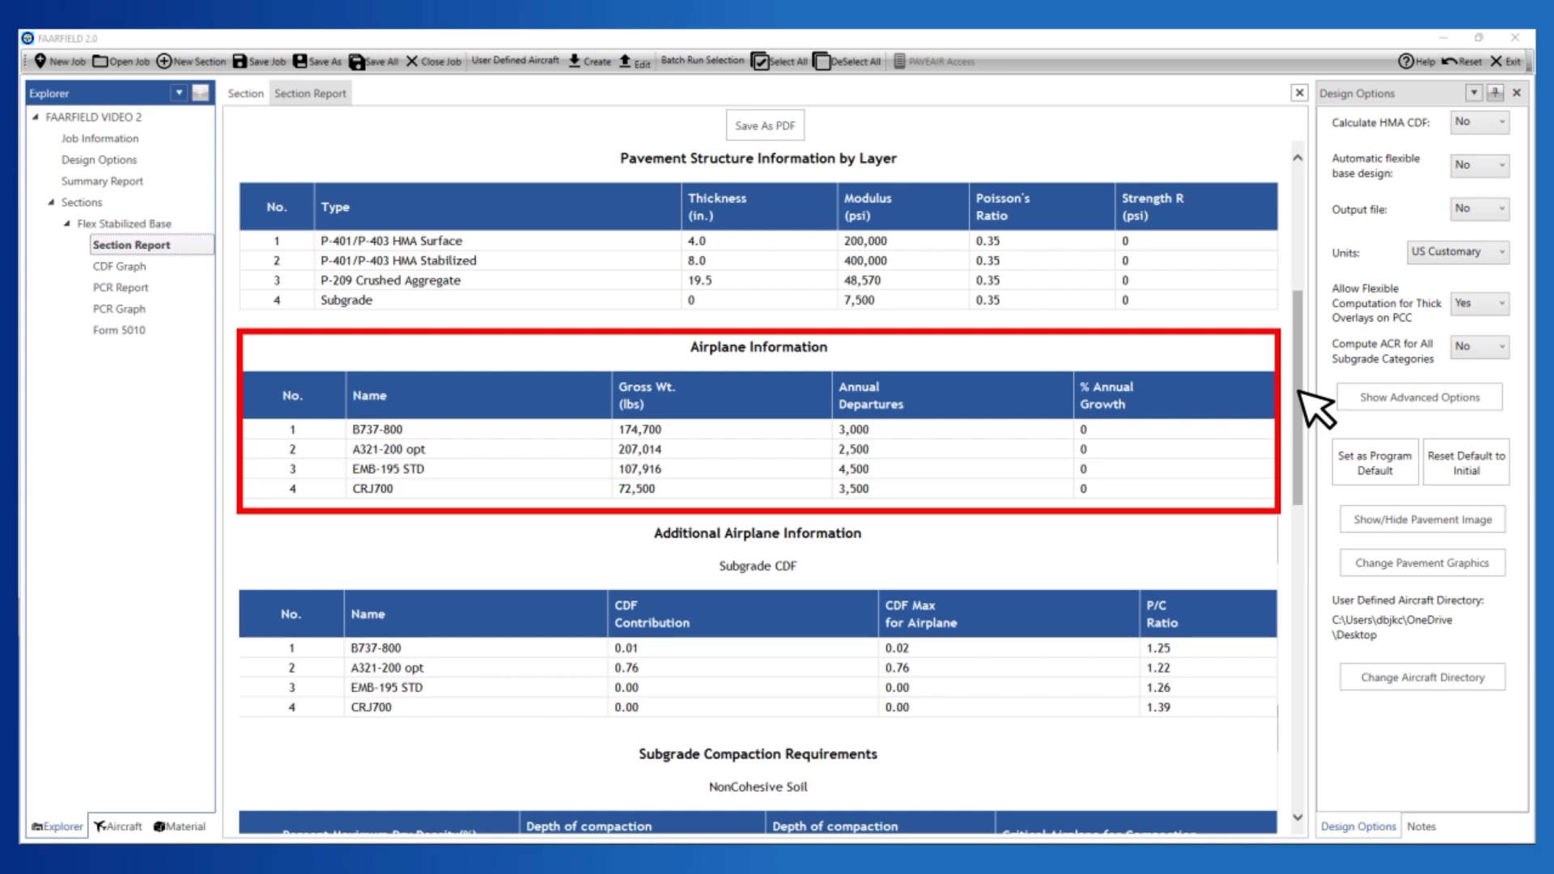
pyautogui.moveTo(1299, 390); pyautogui.dragTo(1299, 455)
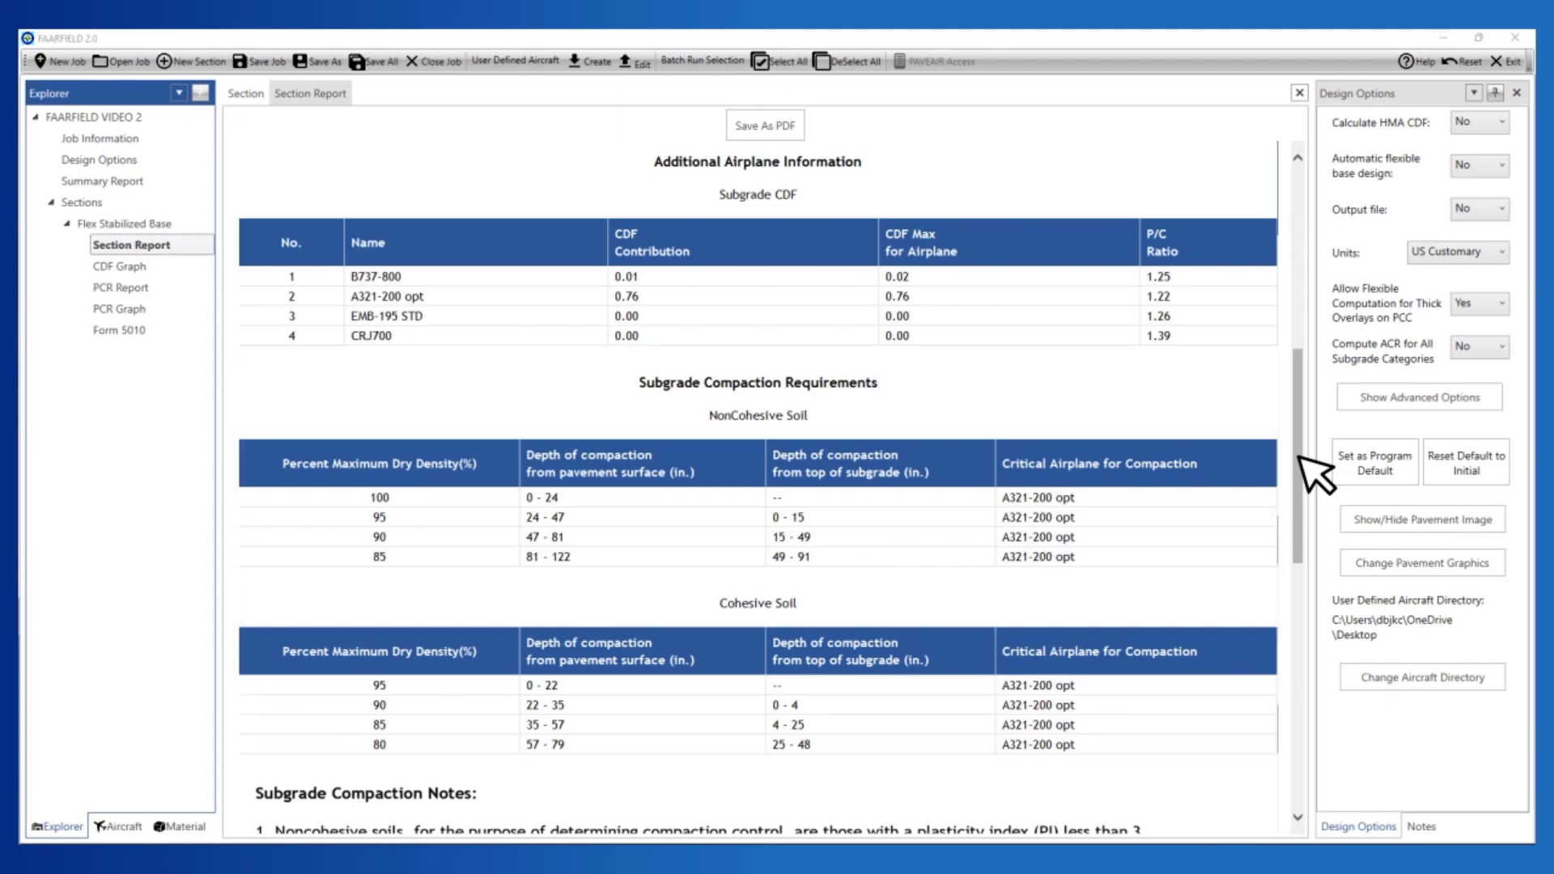
pyautogui.moveTo(1301, 456); pyautogui.dragTo(1300, 684)
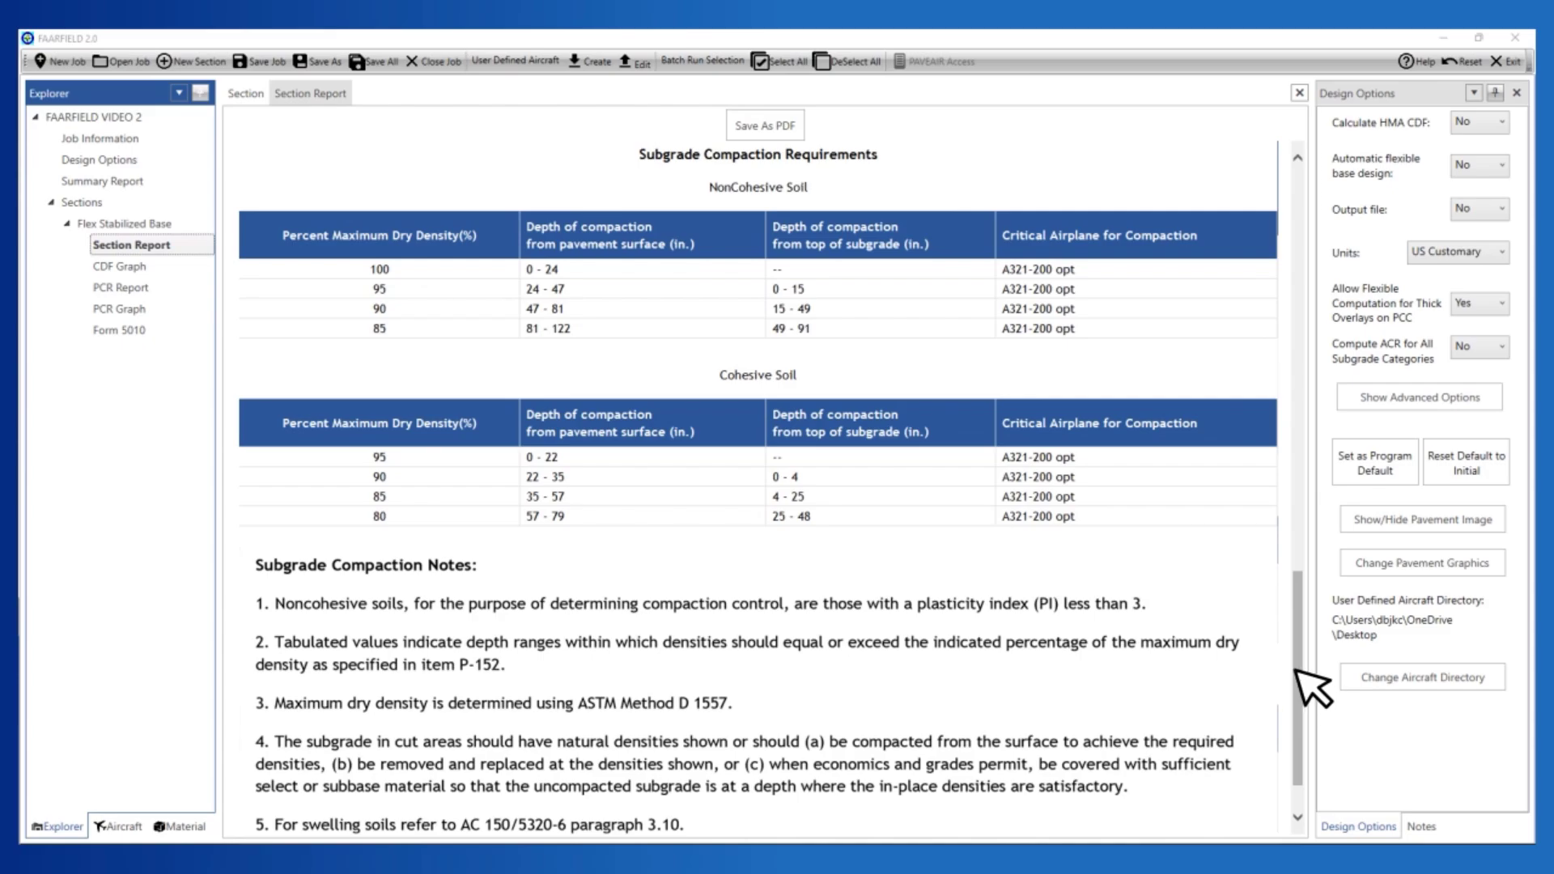
# - Save the Section Report as 'FAARFIELD VIDEO 2-Flex Stabilized Base-SectionReport.pdf' in TrafficLibrary
pyautogui.click(766, 126)
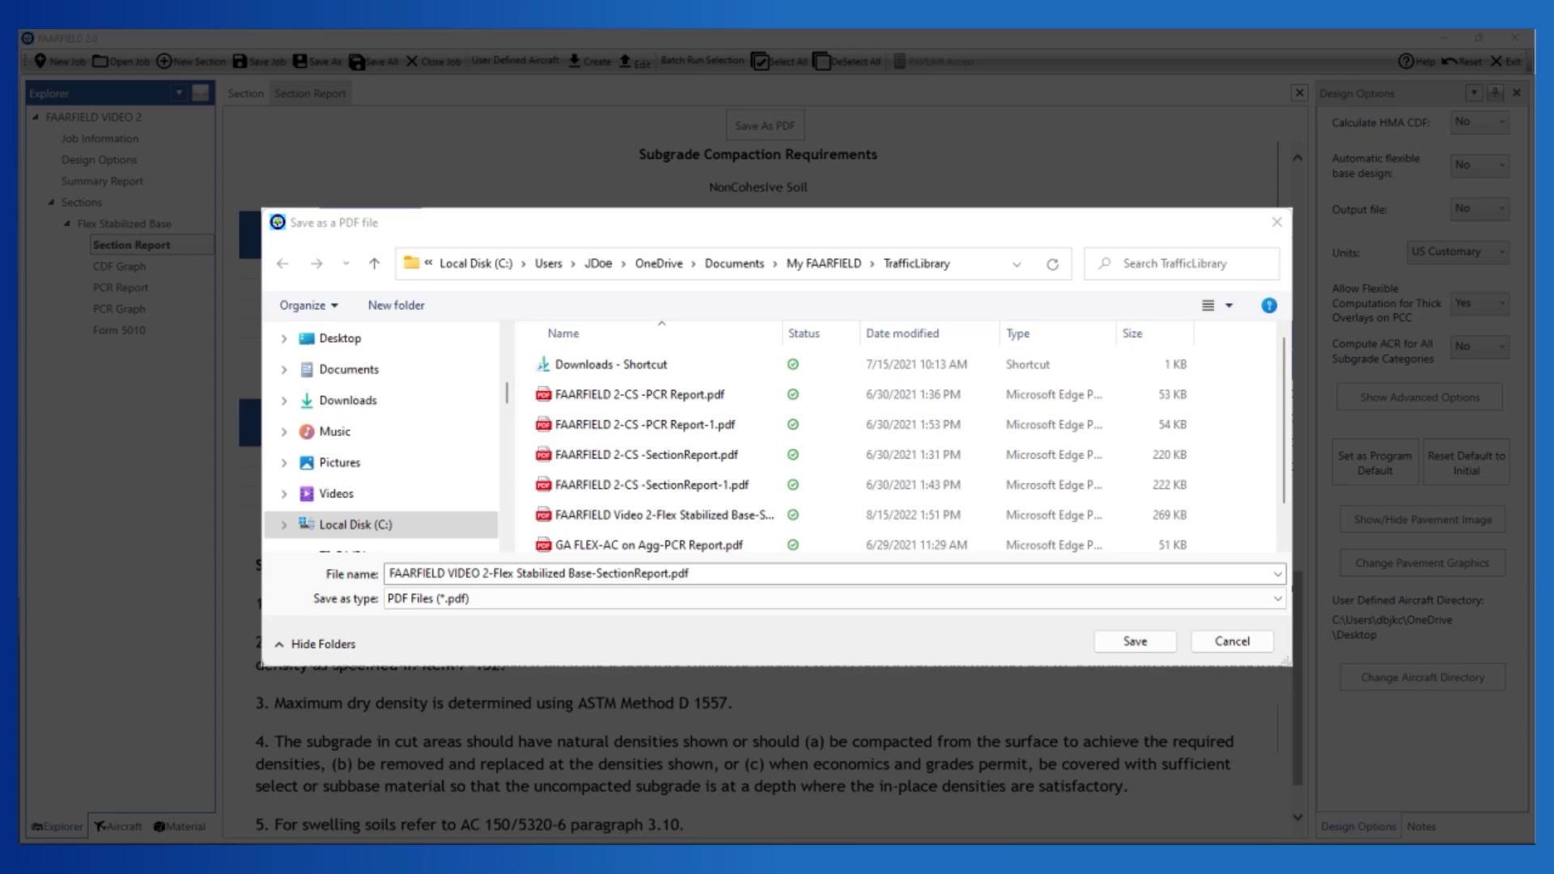
pyautogui.click(1135, 641)
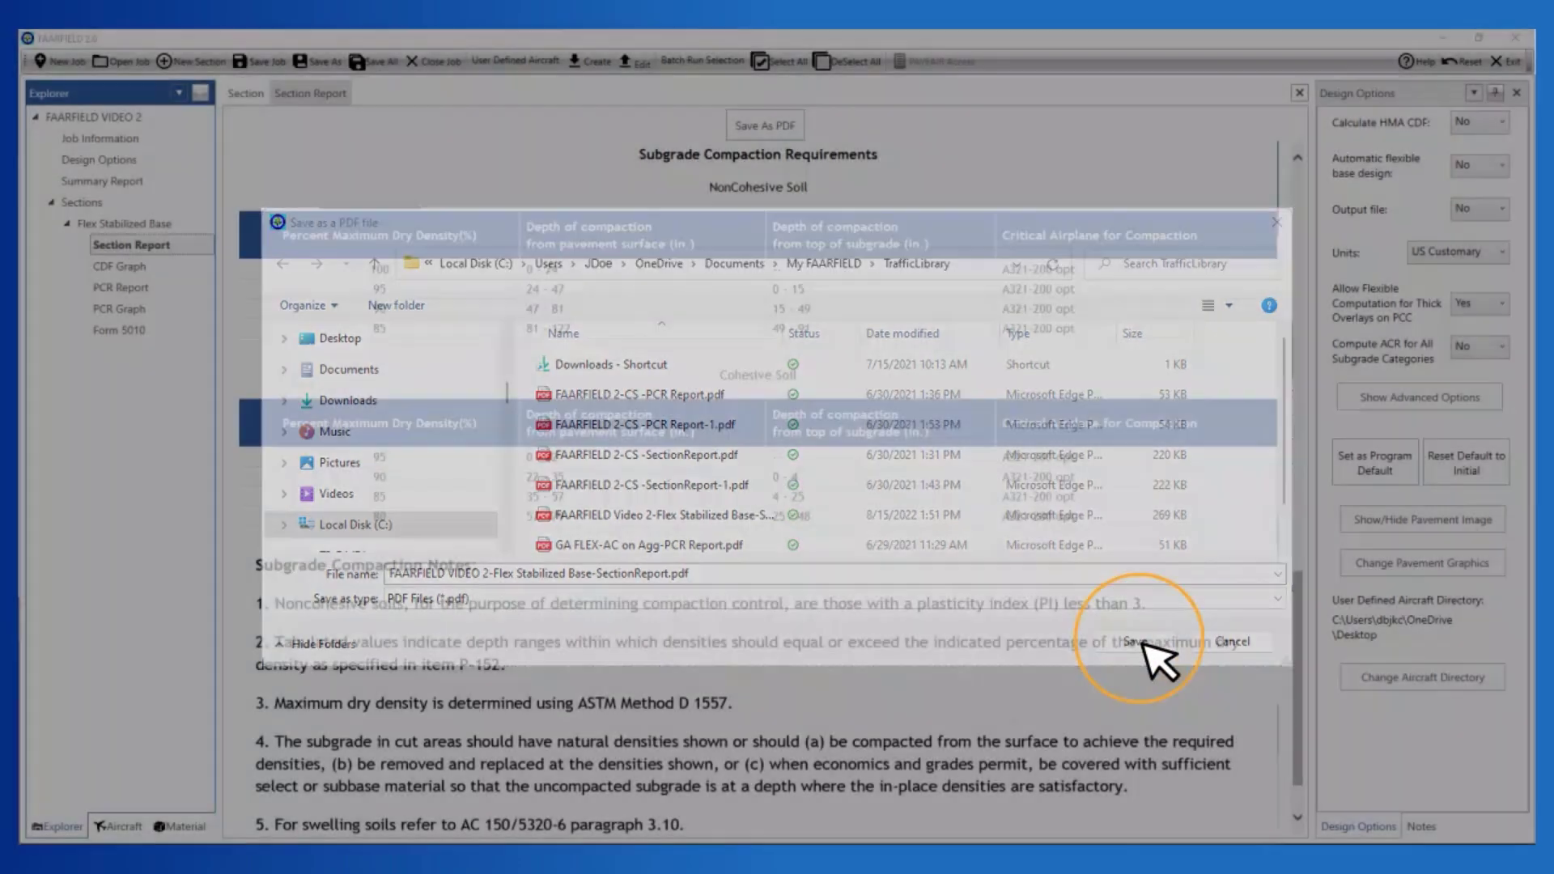